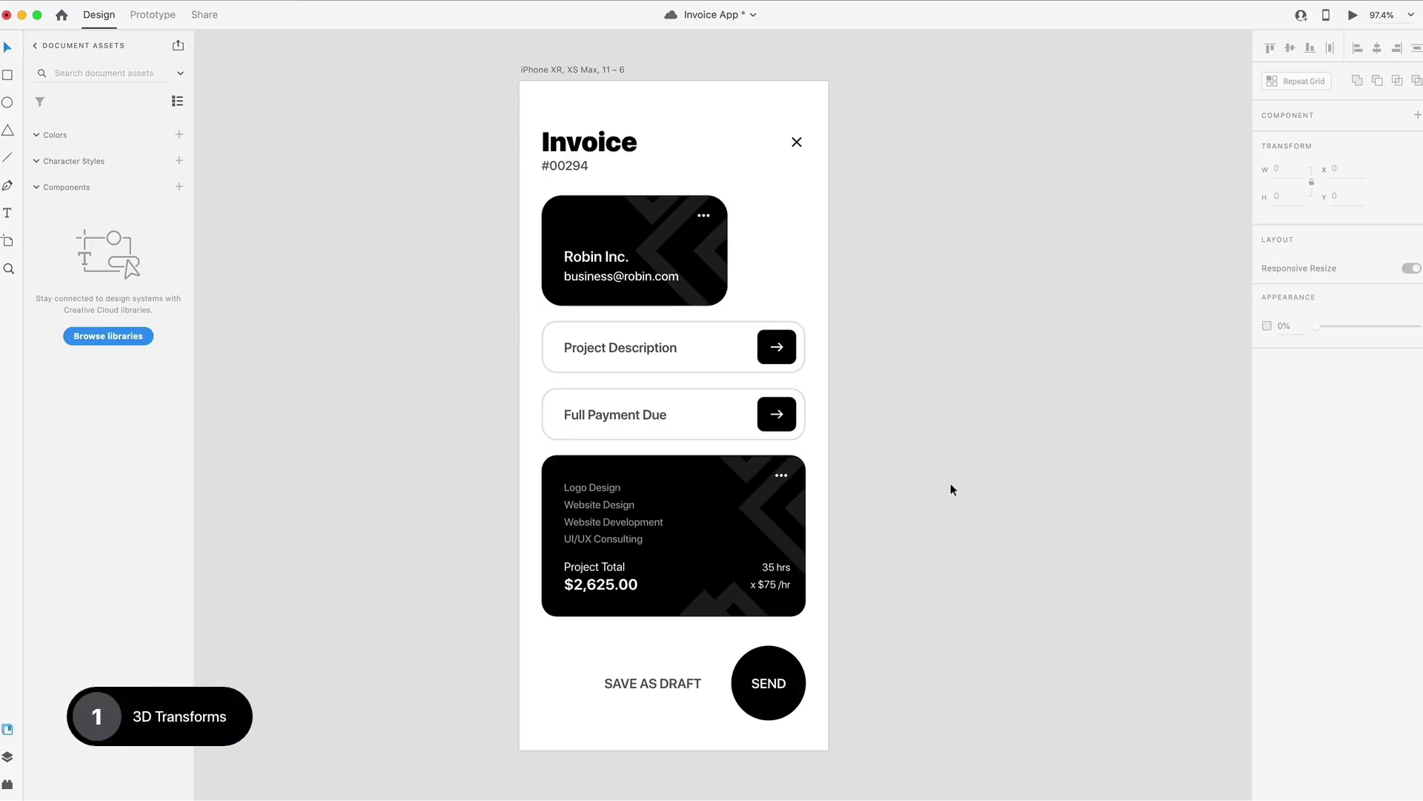
Step: Turn on 3D Transforms for the black project-total card and tilt it to -3° and -19°
click(695, 517)
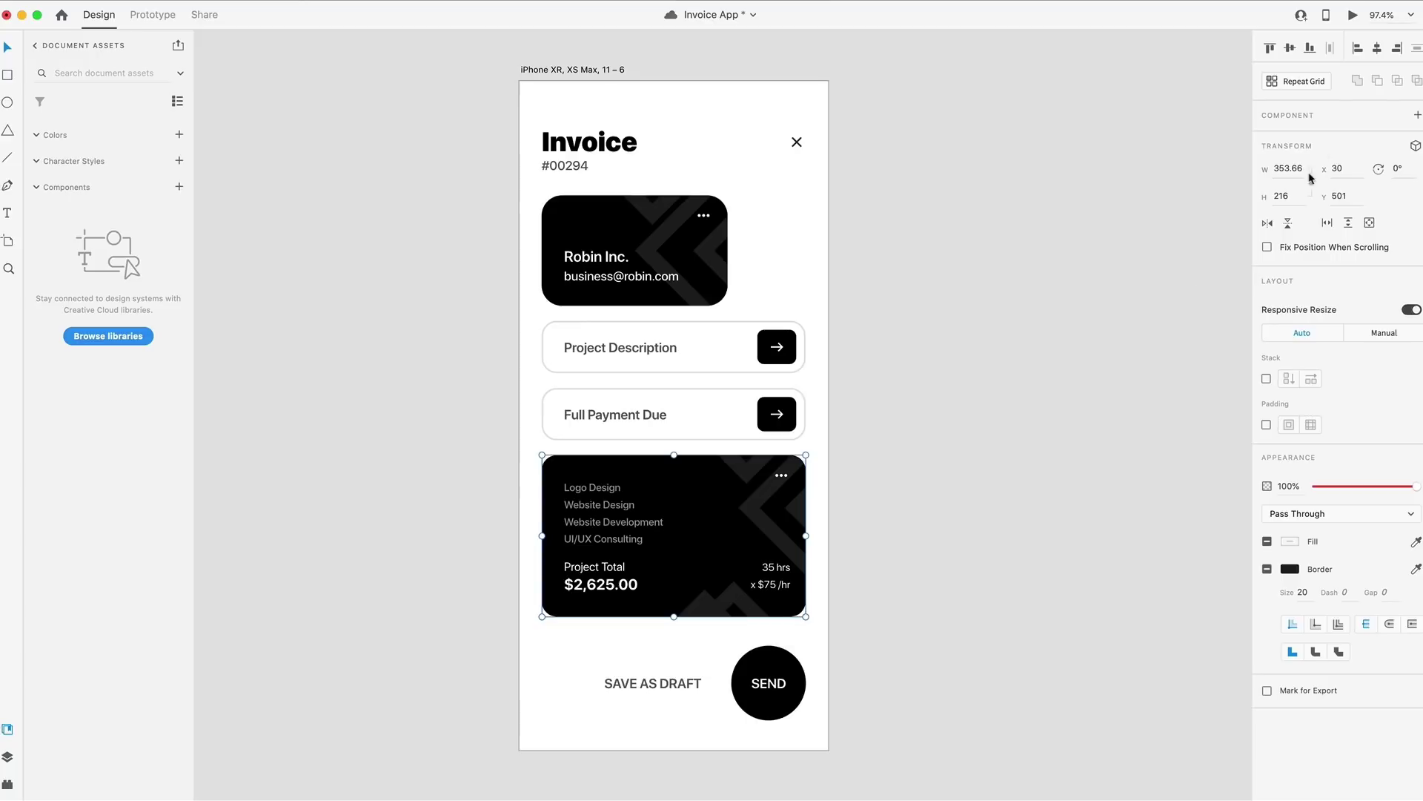
click(1415, 146)
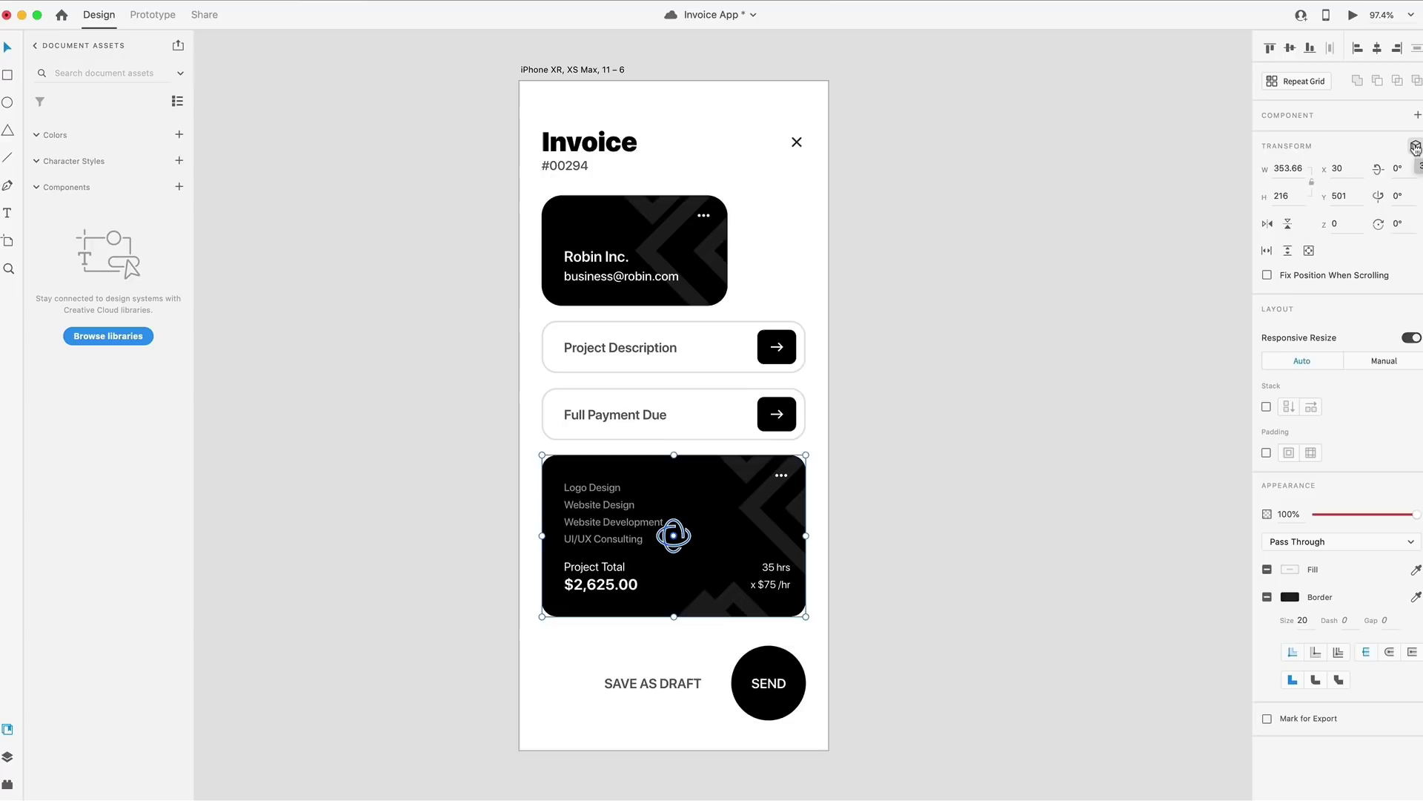
click(1399, 168)
key(Tab)
key(Tab)
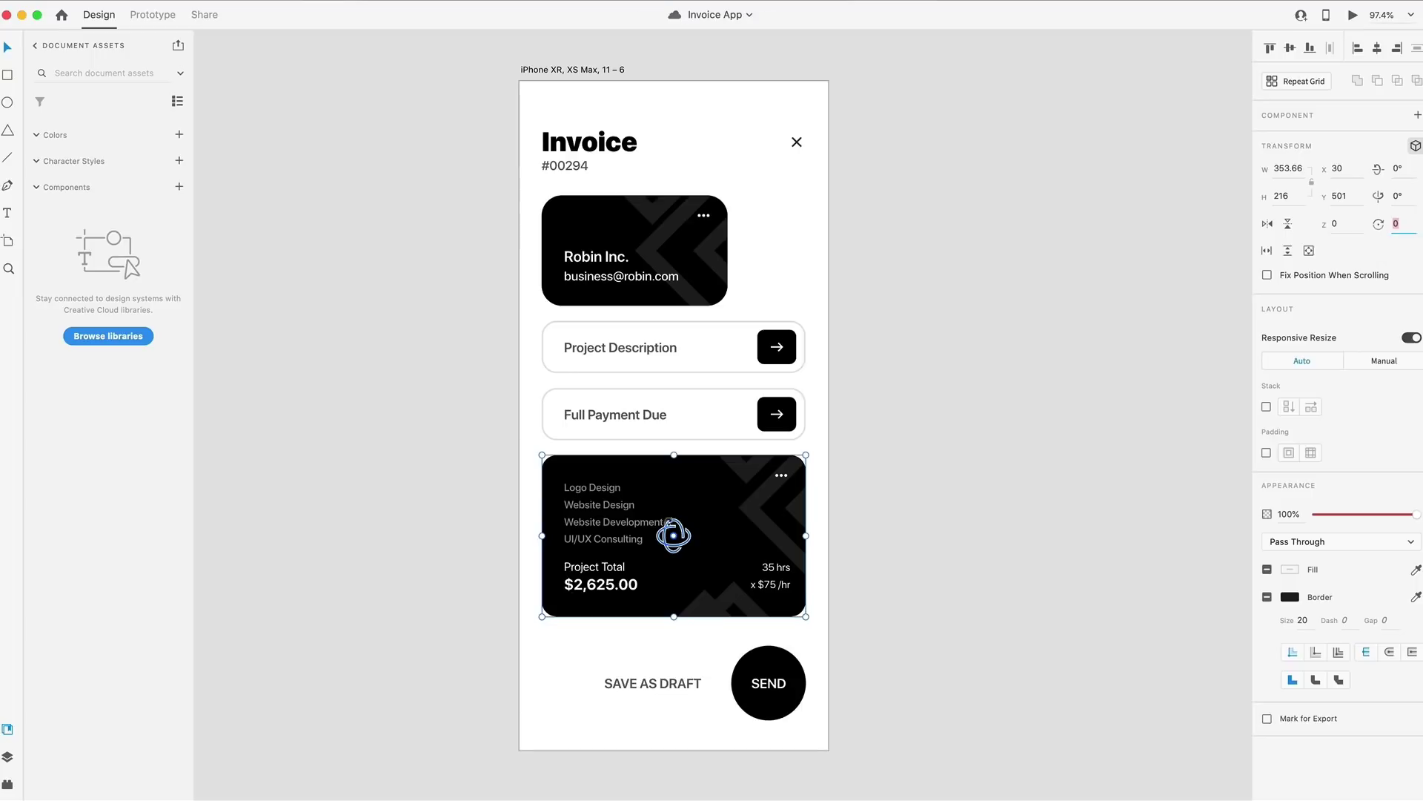
drag(673, 535, 700, 555)
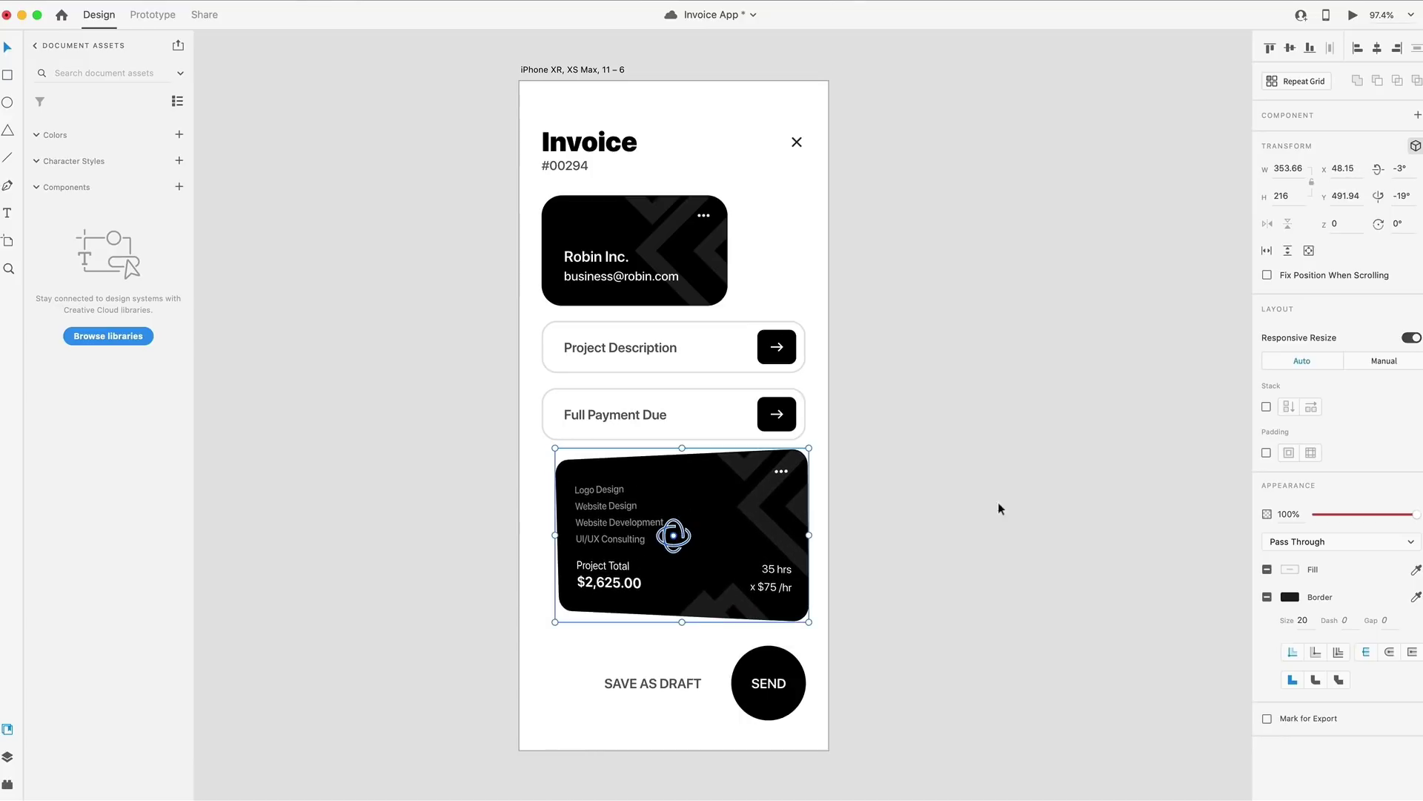
Step: Toggle 3D rotation on the Robin Inc. card with Cmd+T, then deselect it
click(897, 313)
click(604, 216)
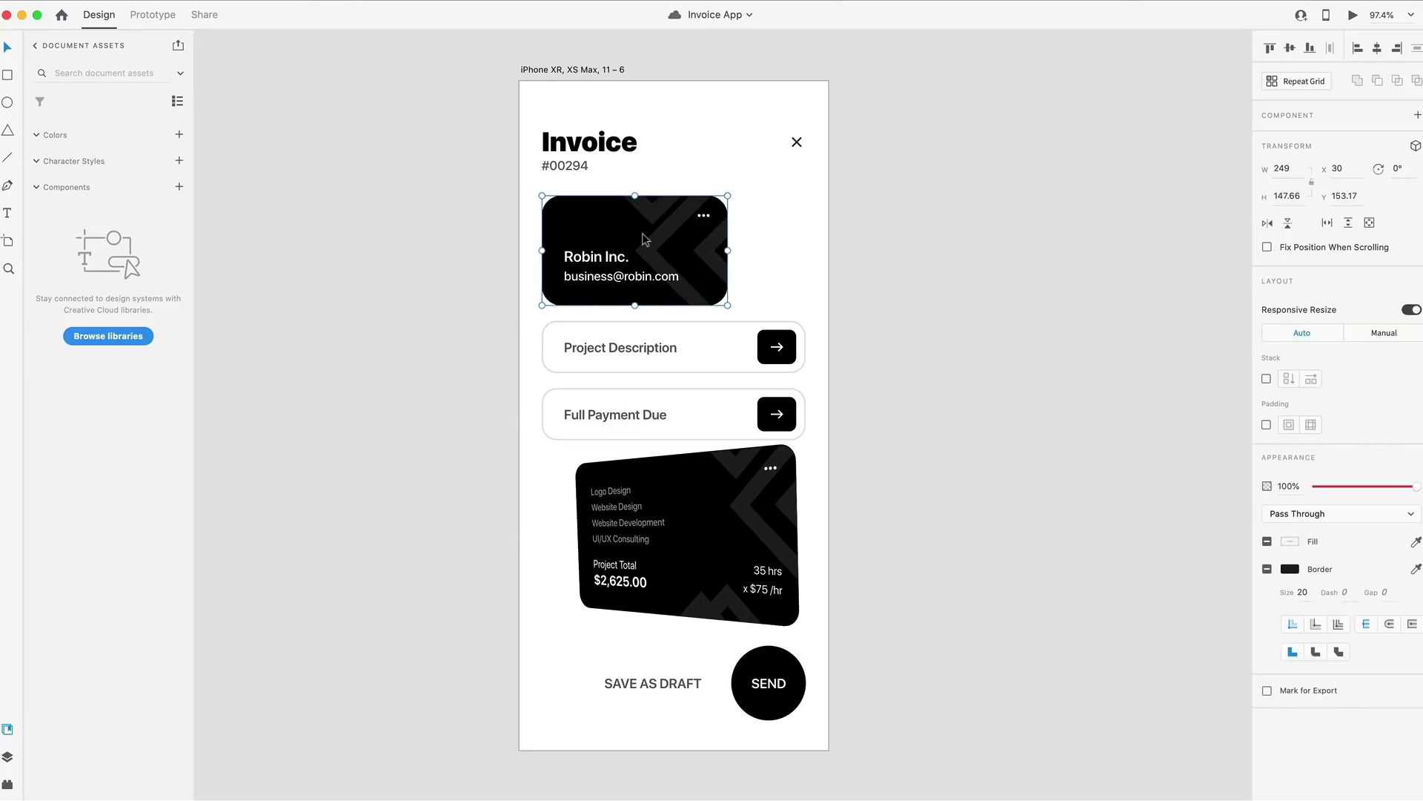
key(super+t)
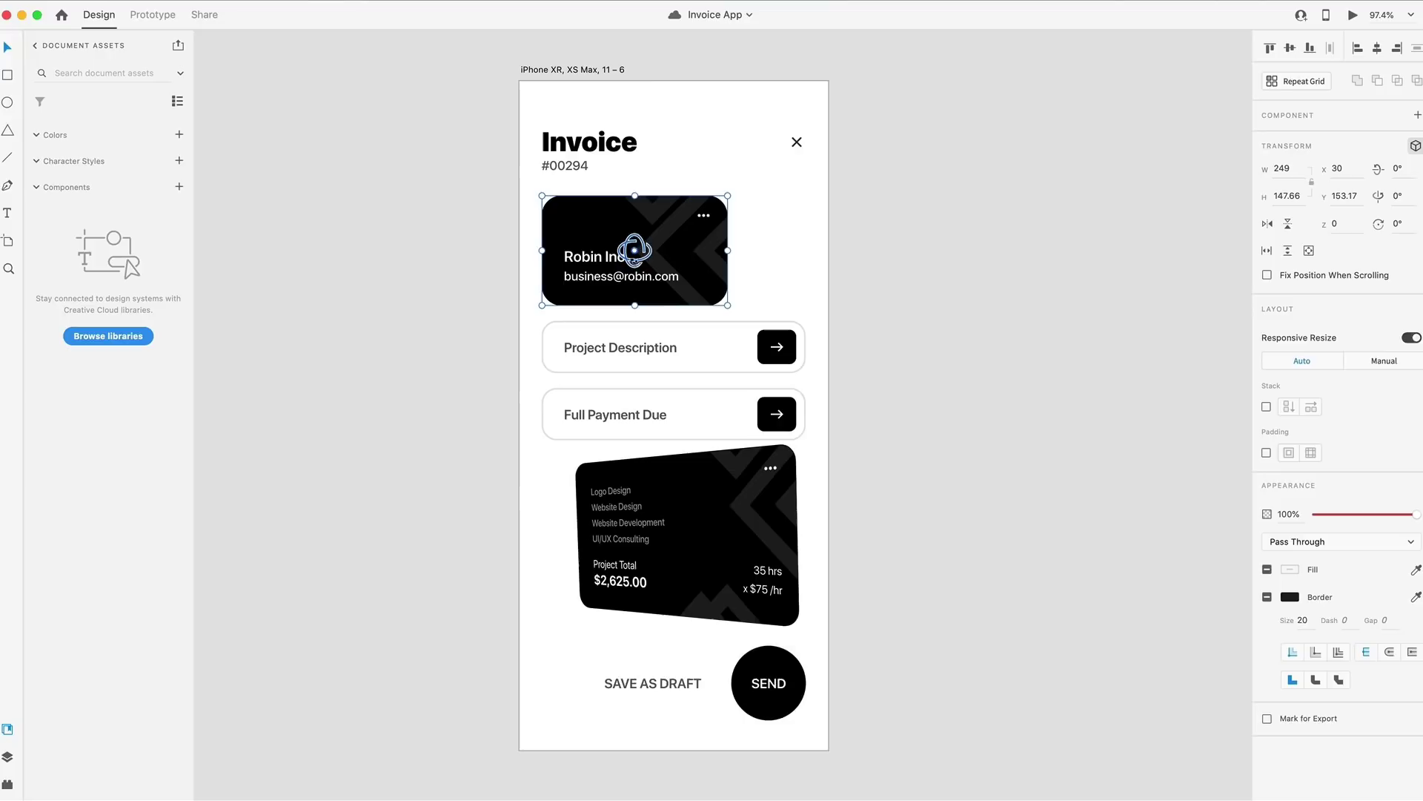
click(793, 229)
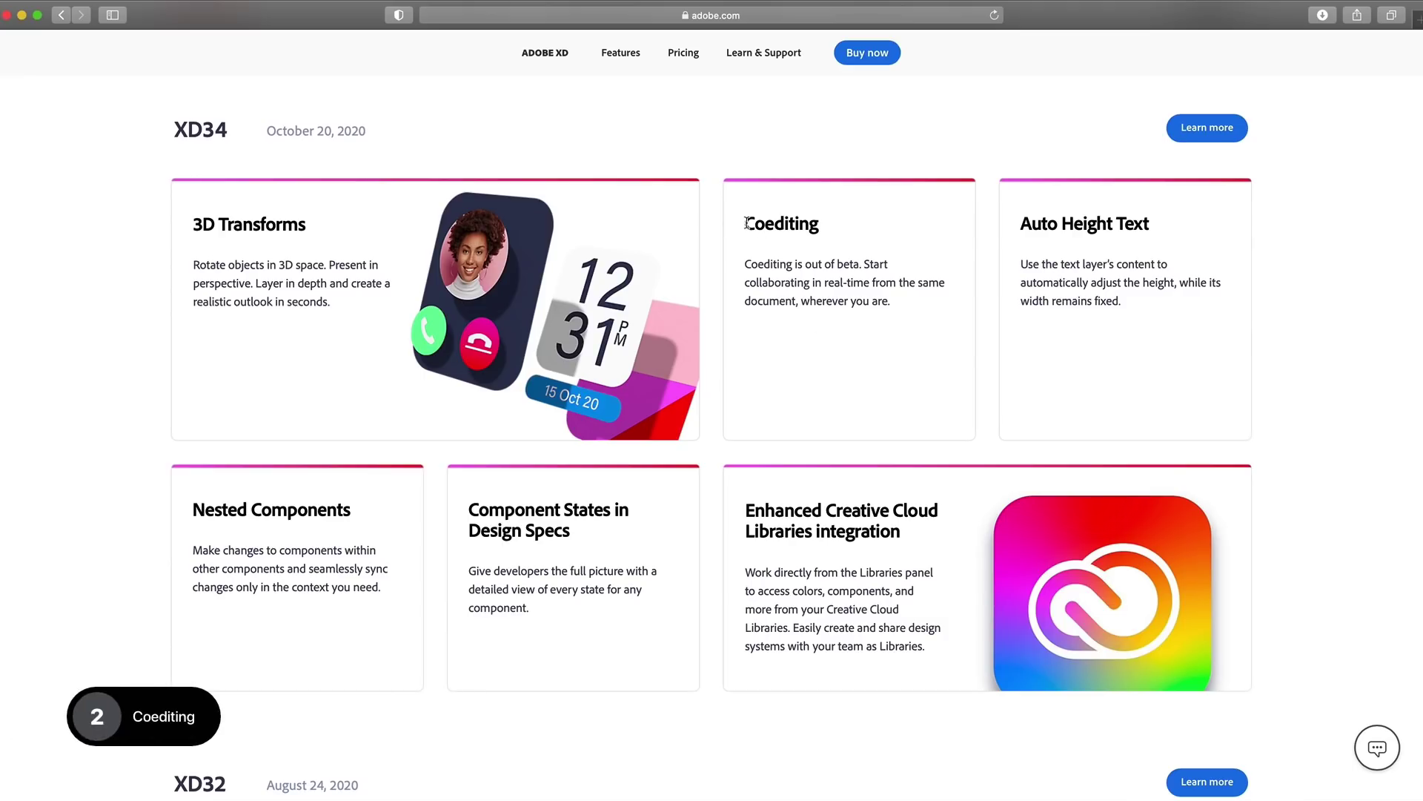
Step: Highlight the Coediting heading in the XD34 release notes, then clear the highlight
drag(744, 224, 820, 224)
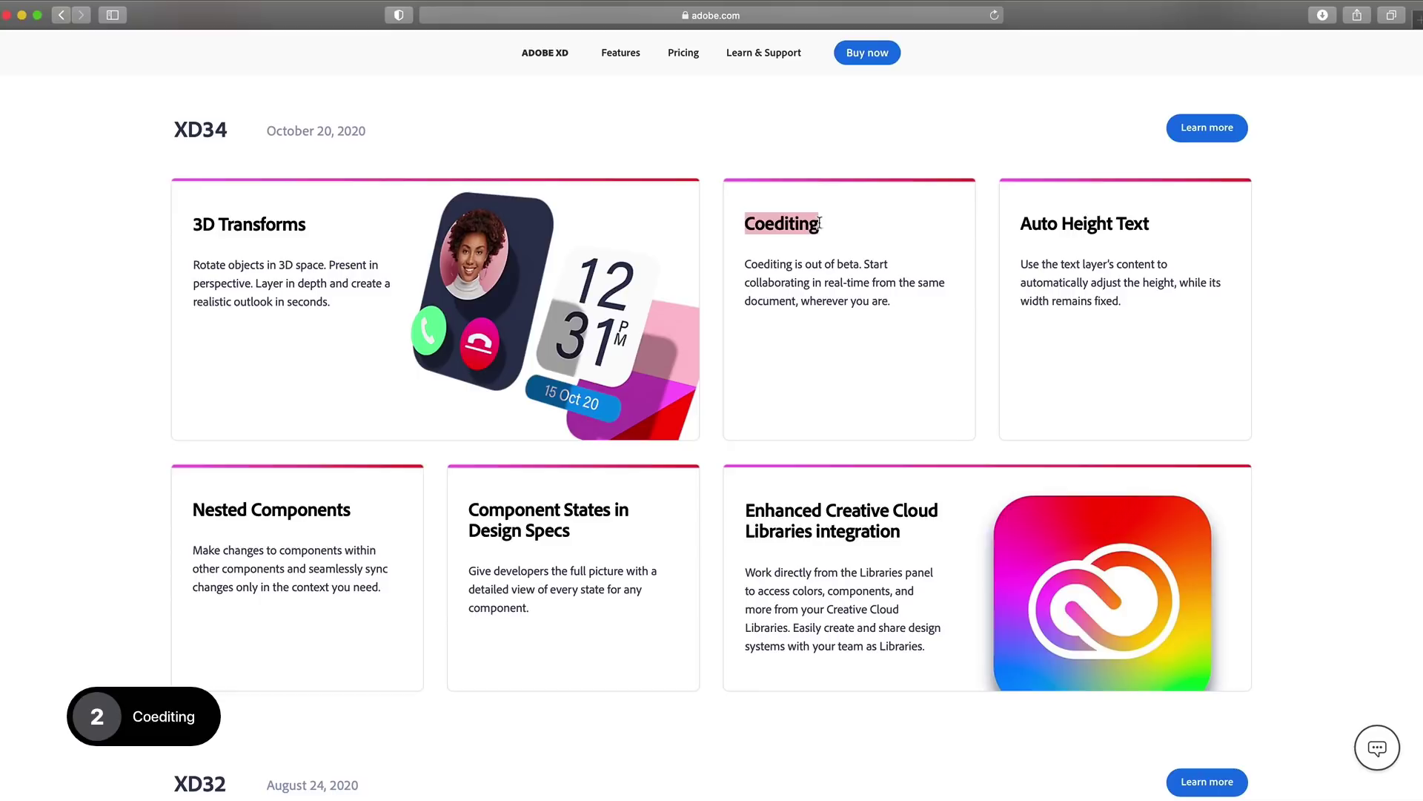
click(878, 250)
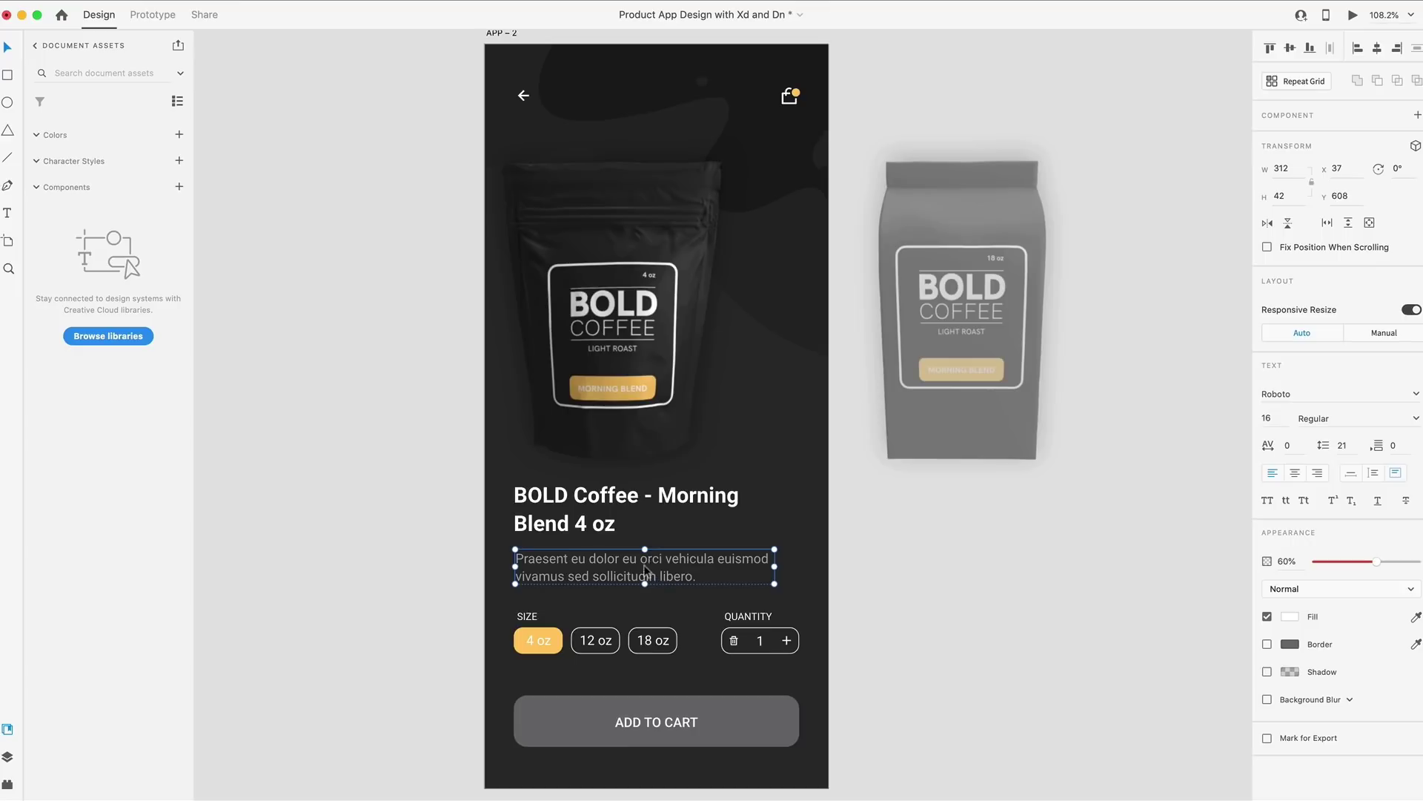
Step: Set the description box to Auto Height and add three 'asdf' lines after 'libero.'
click(1373, 475)
double_click(722, 578)
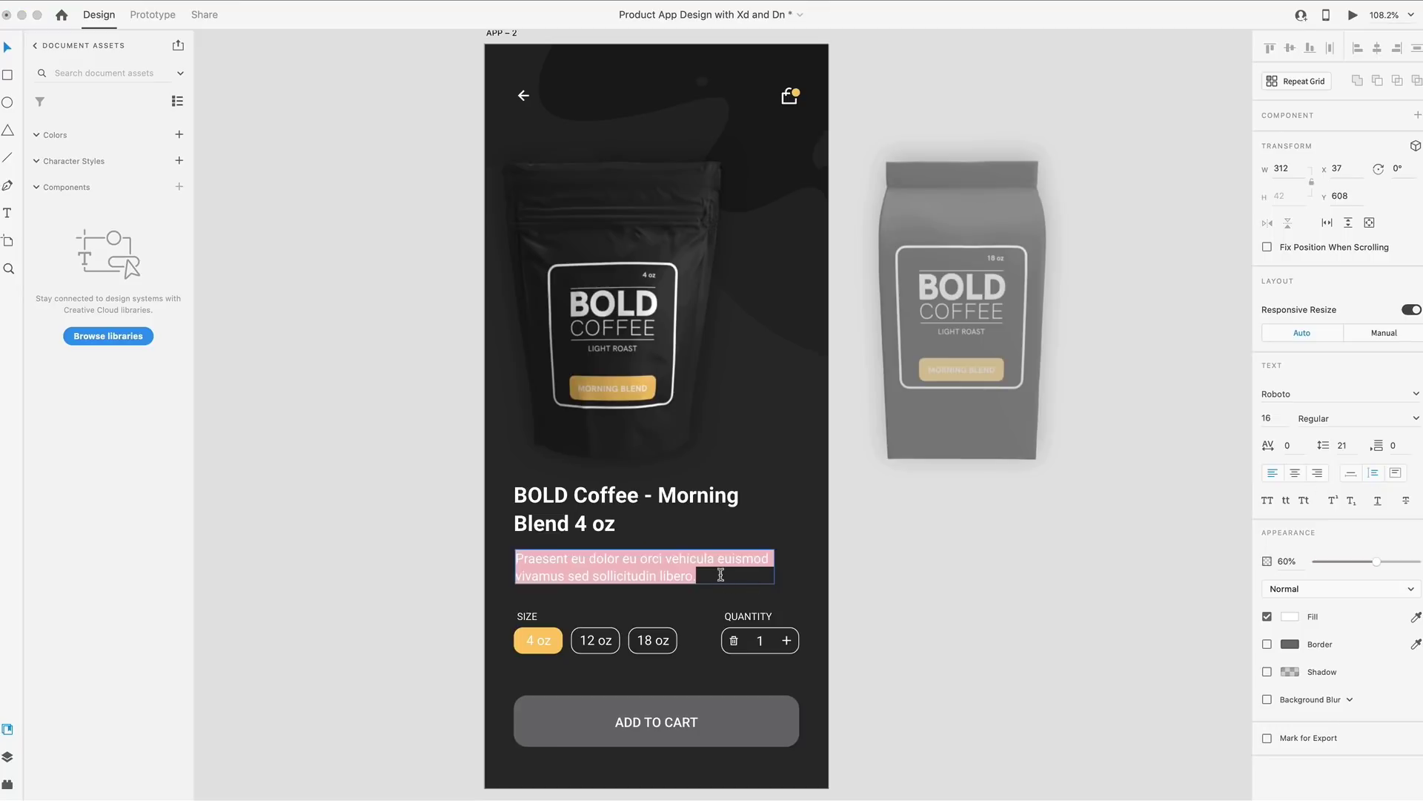
click(721, 576)
key(Return)
text(asdf)
key(Return)
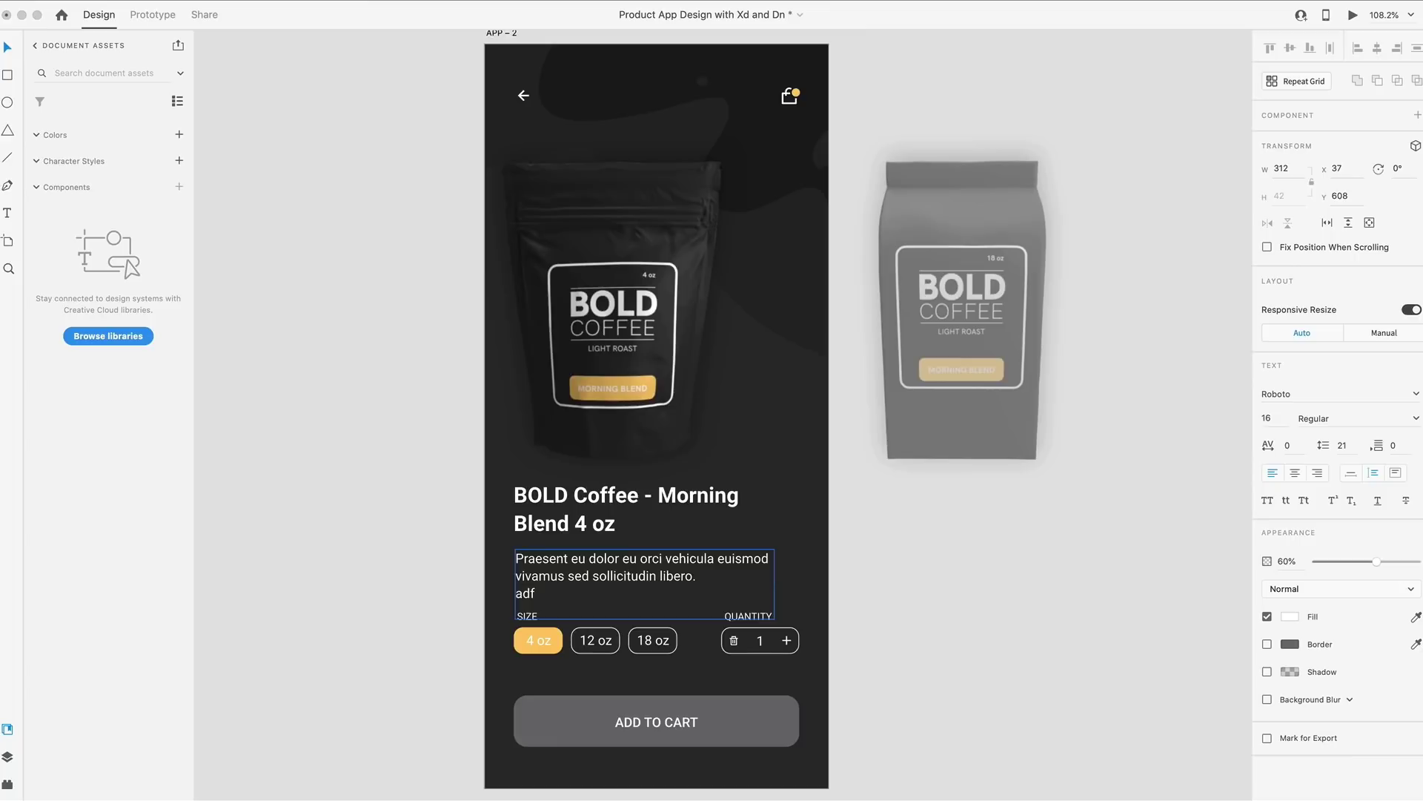
text(asdf)
key(Return)
text(asdf)
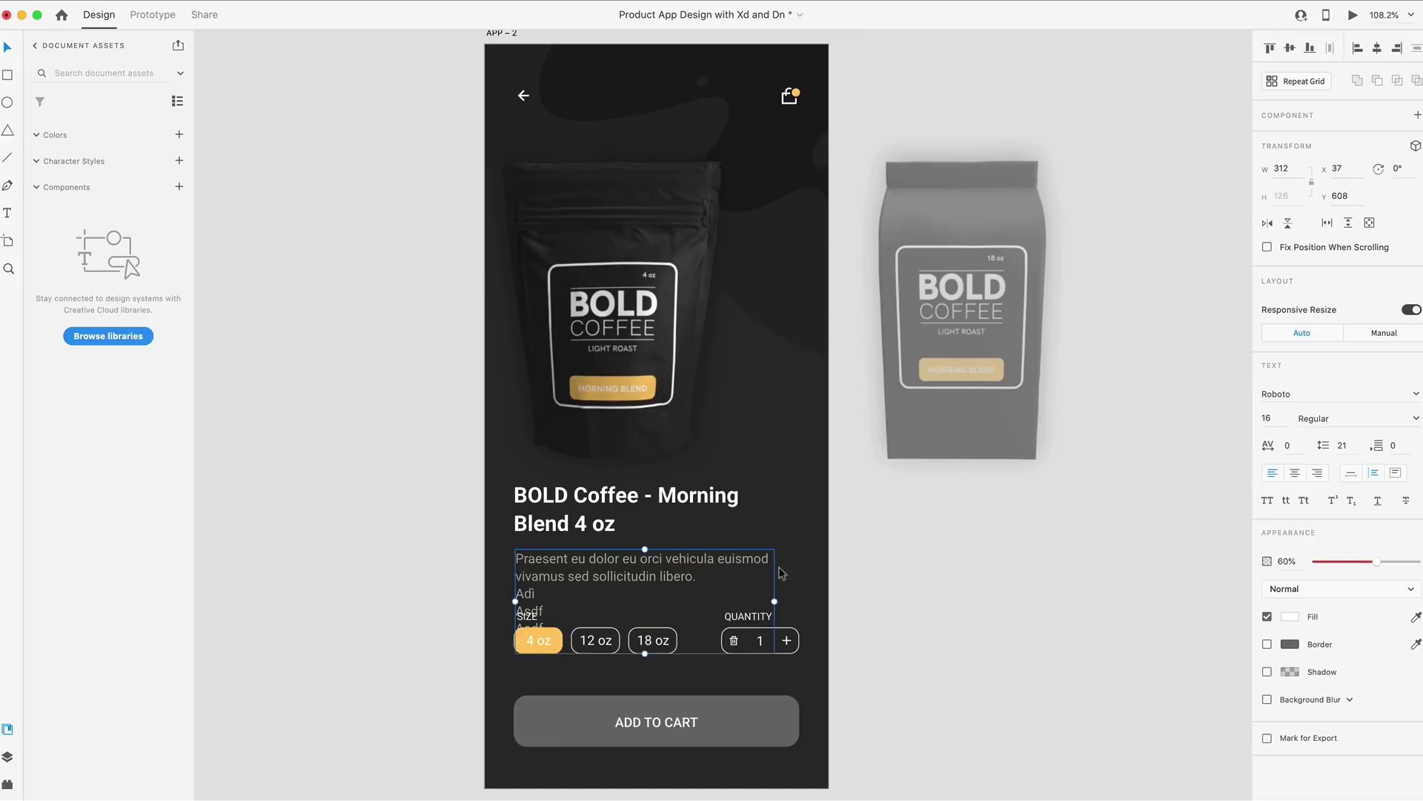
Step: Switch to Auto Width, append 'asdfsdfasdfasdfasdf', then make it Fixed Size about 343 × 64
click(1351, 475)
double_click(711, 577)
click(715, 577)
text(asdfsdfasdfasdfasdf)
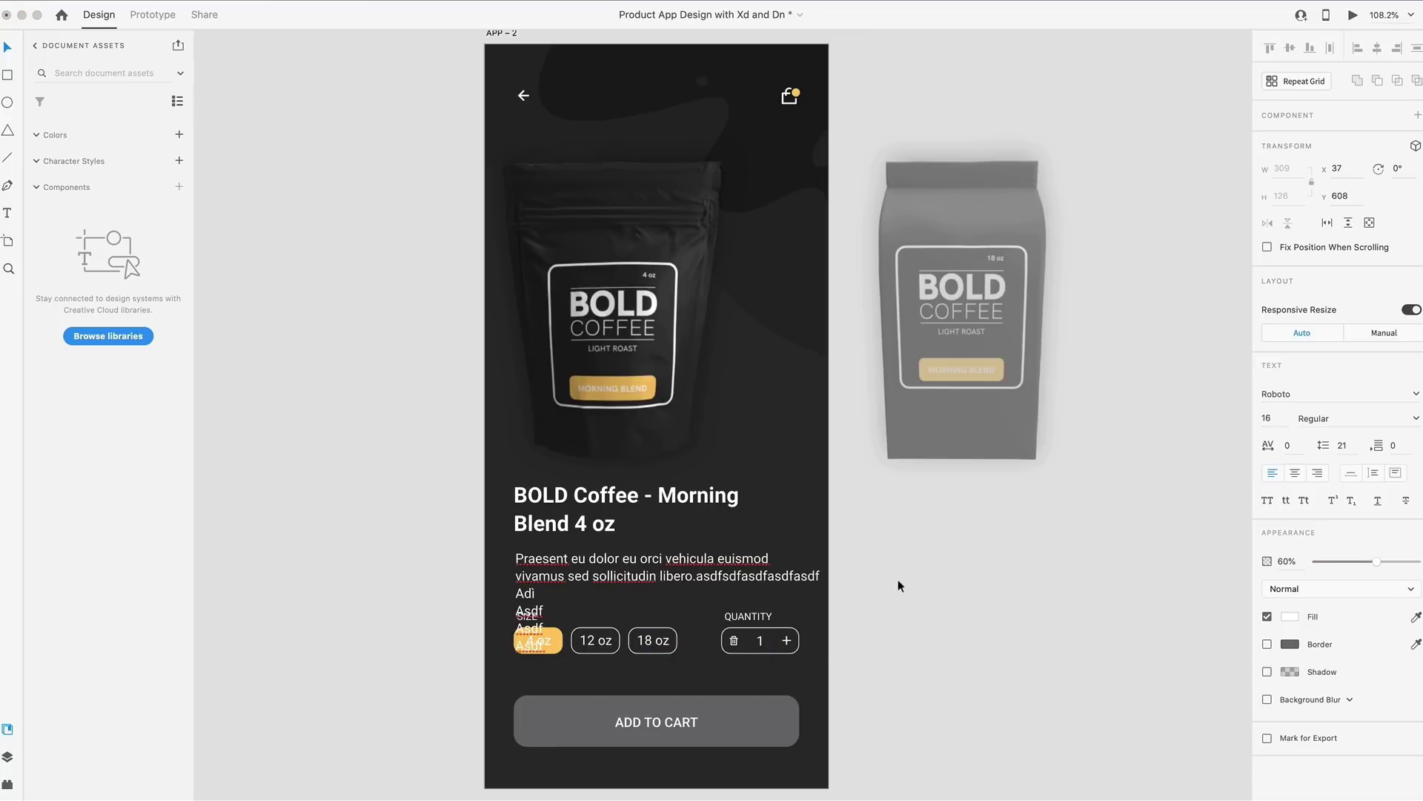
key(Escape)
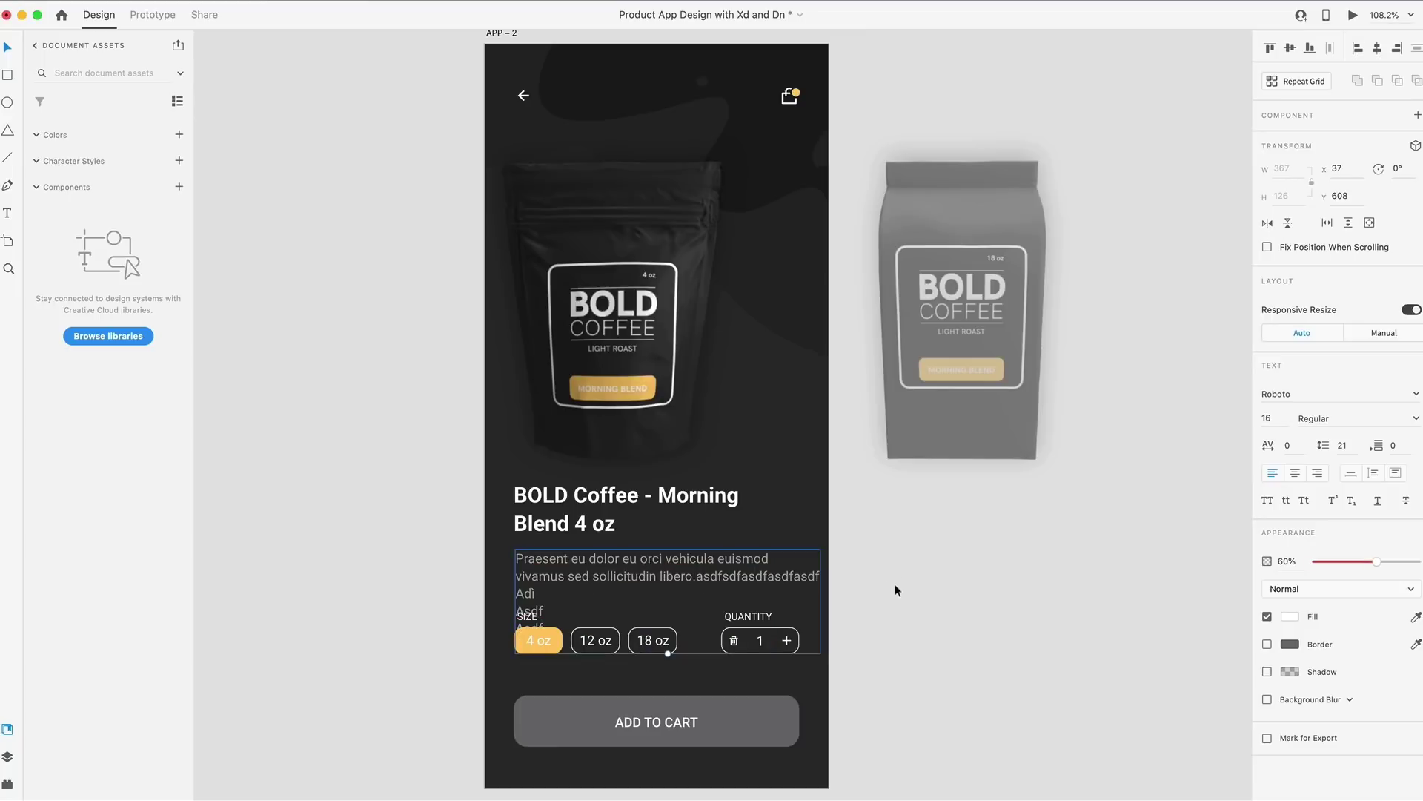
click(1395, 475)
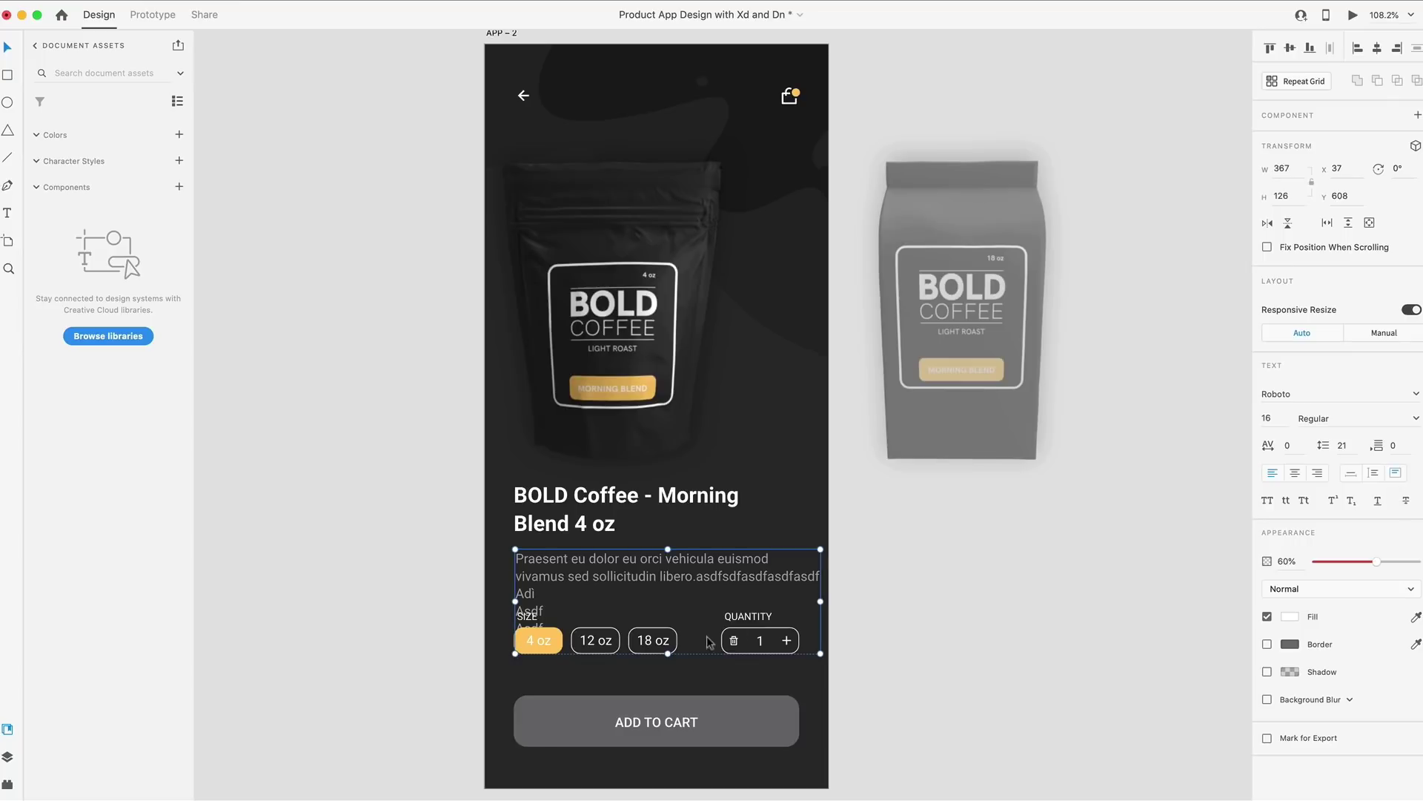
drag(820, 653, 813, 591)
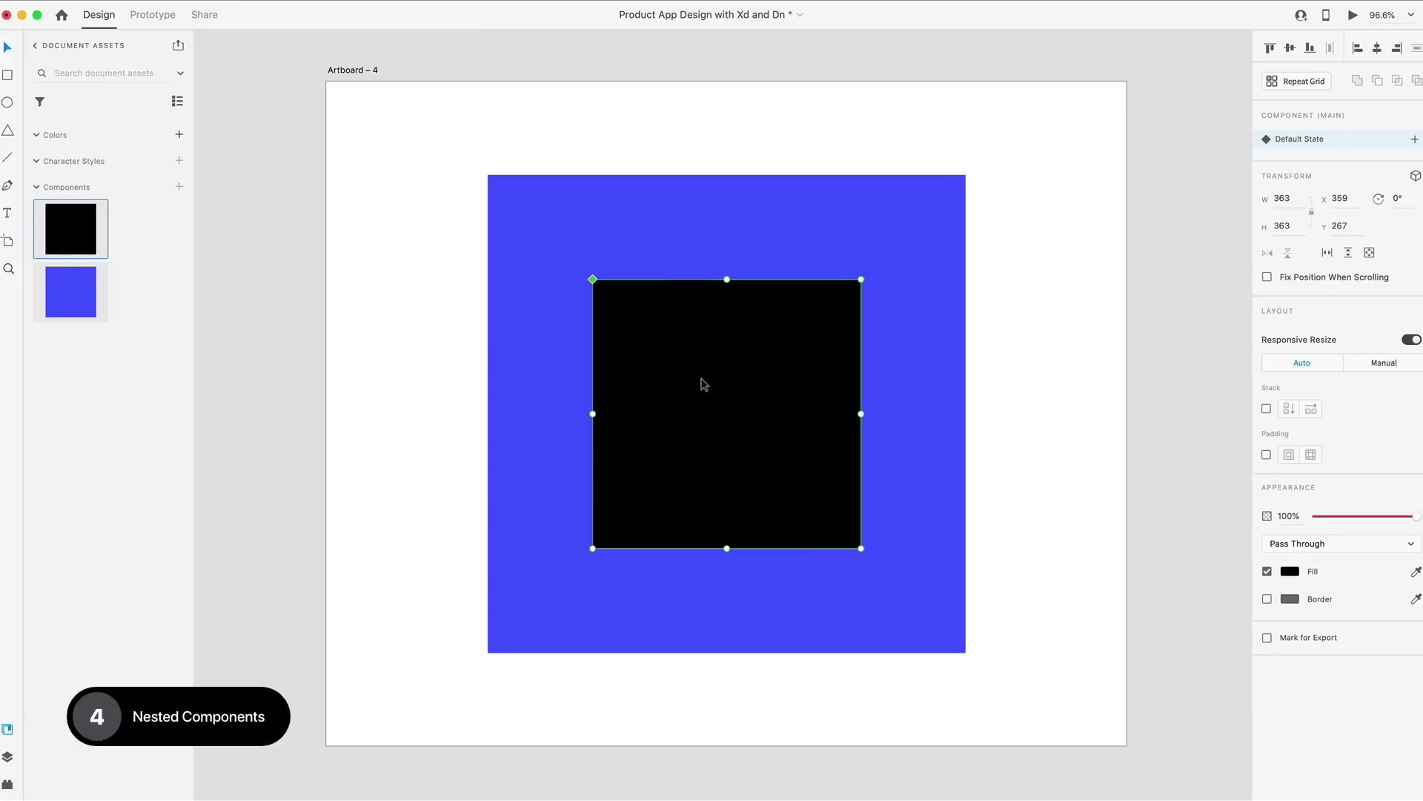
Step: Move the black inner square right inside the blue component, then back to its place
click(637, 212)
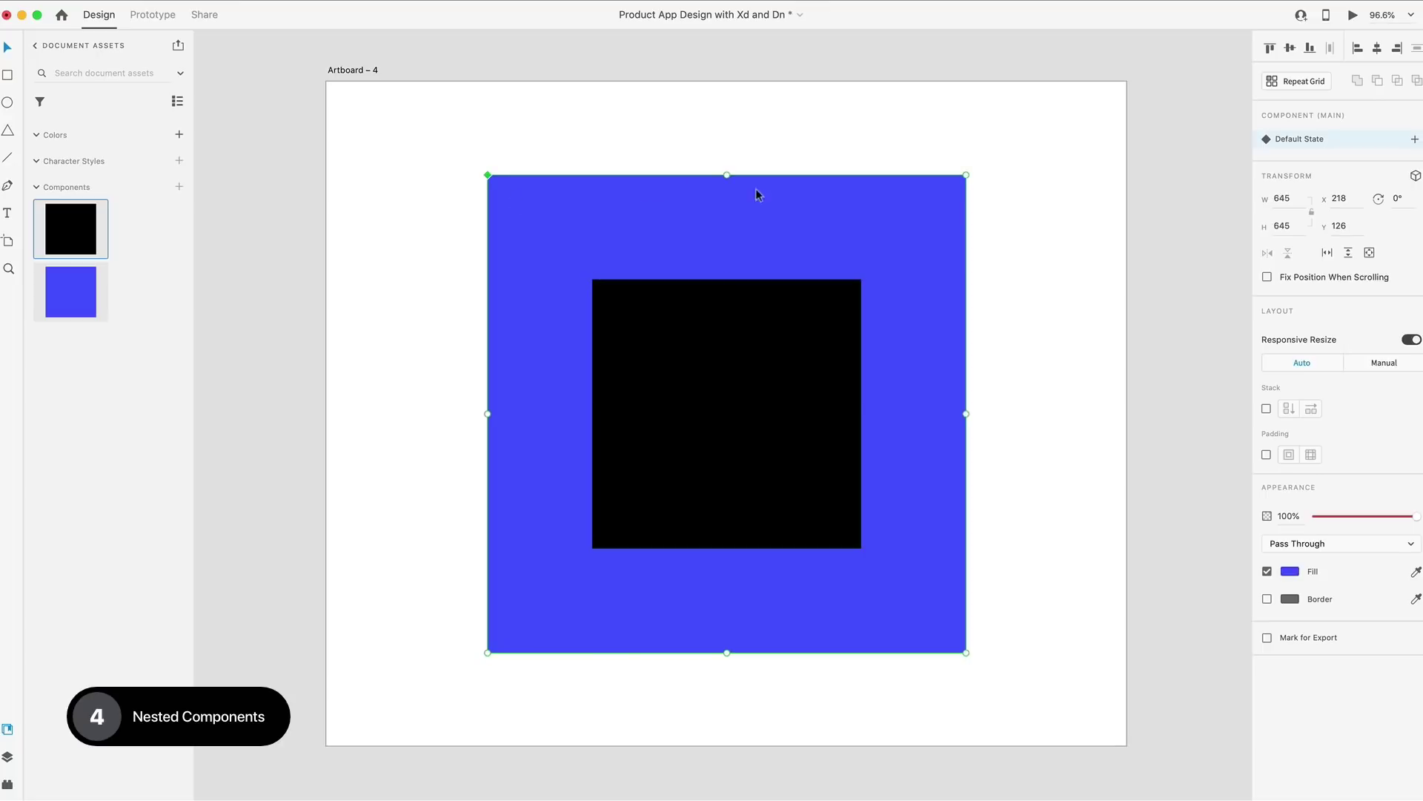
click(705, 327)
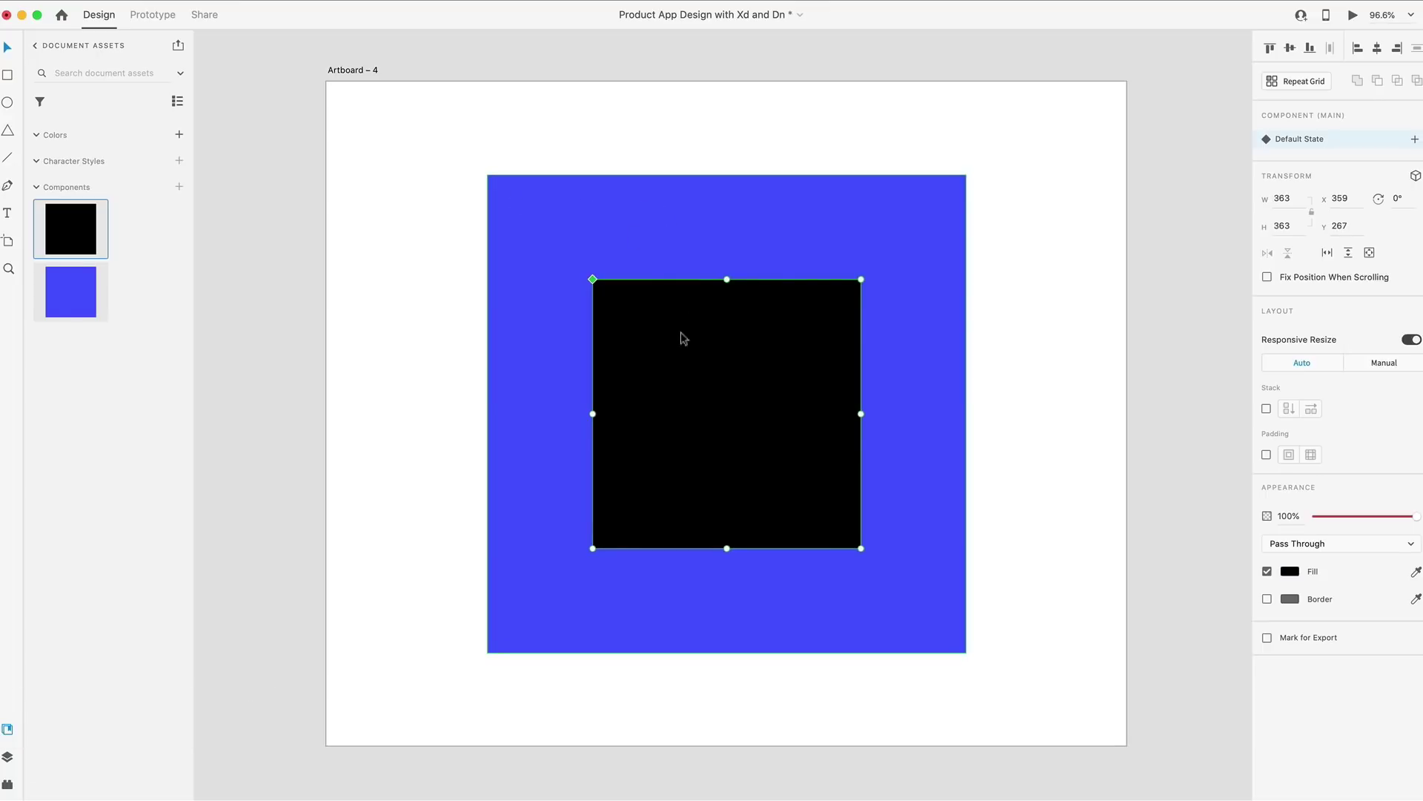
mouse_move(684, 338)
mouse_down()
mouse_move(727, 328)
mouse_move(710, 343)
mouse_up()
click(671, 260)
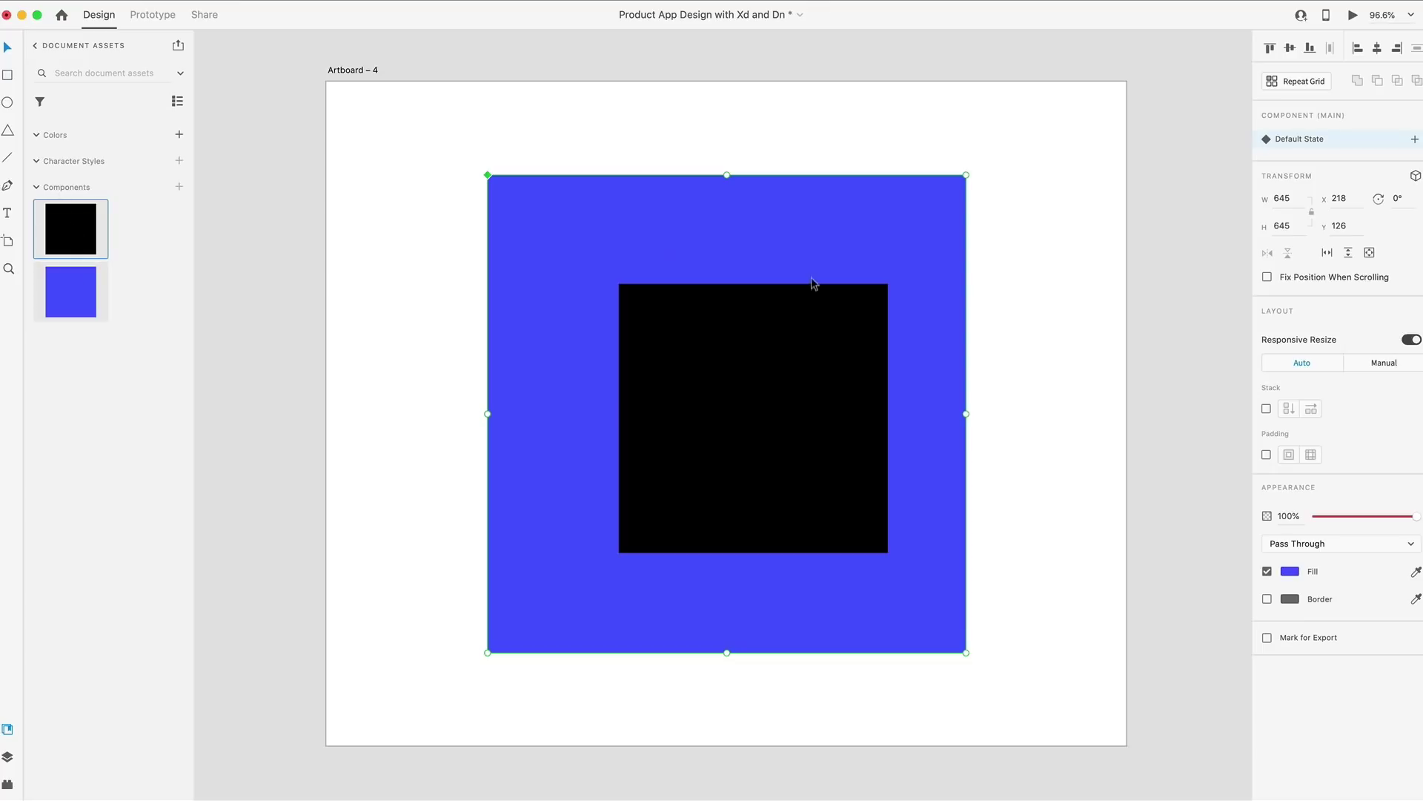
drag(788, 372, 762, 364)
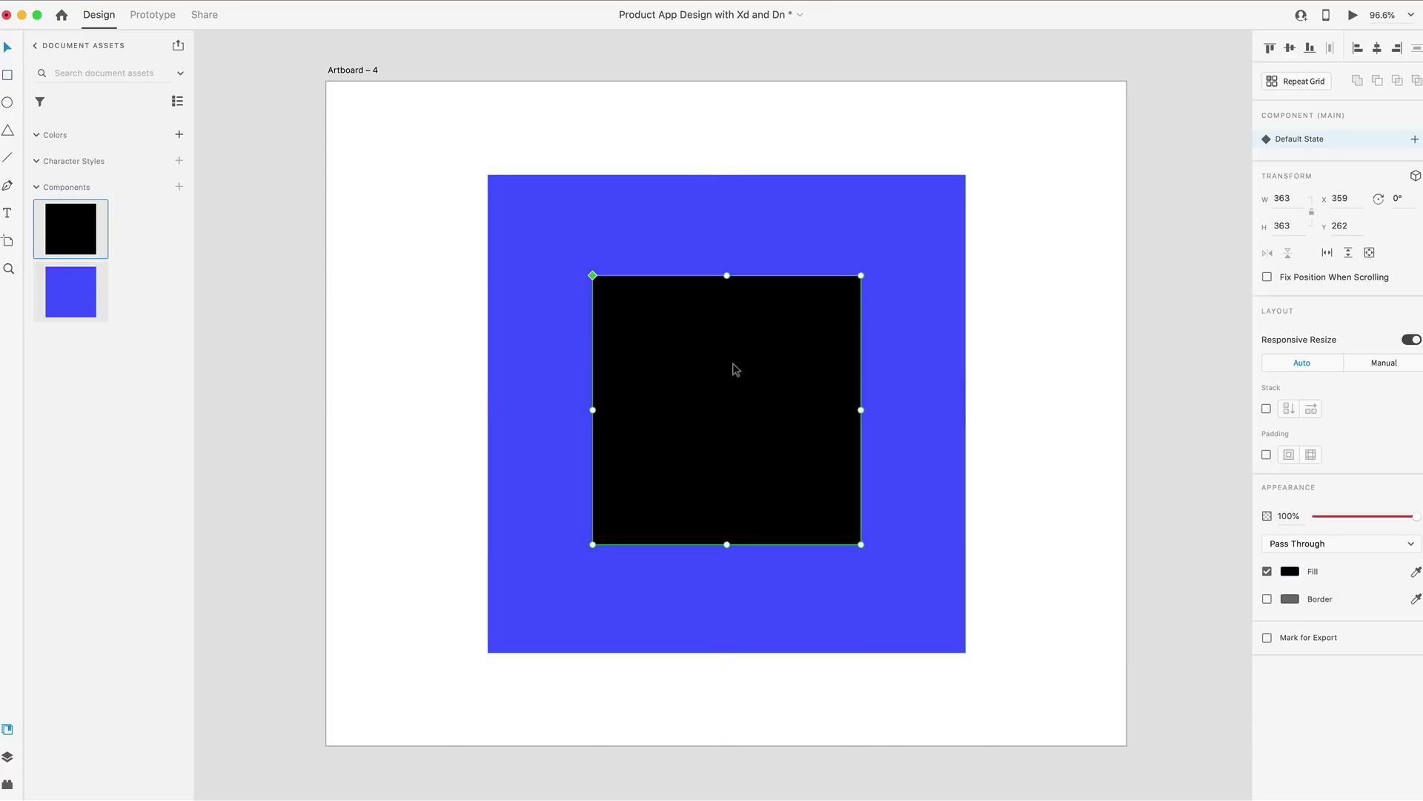
Step: Delete the black inner square and paste the black square component into the blue square
click(628, 236)
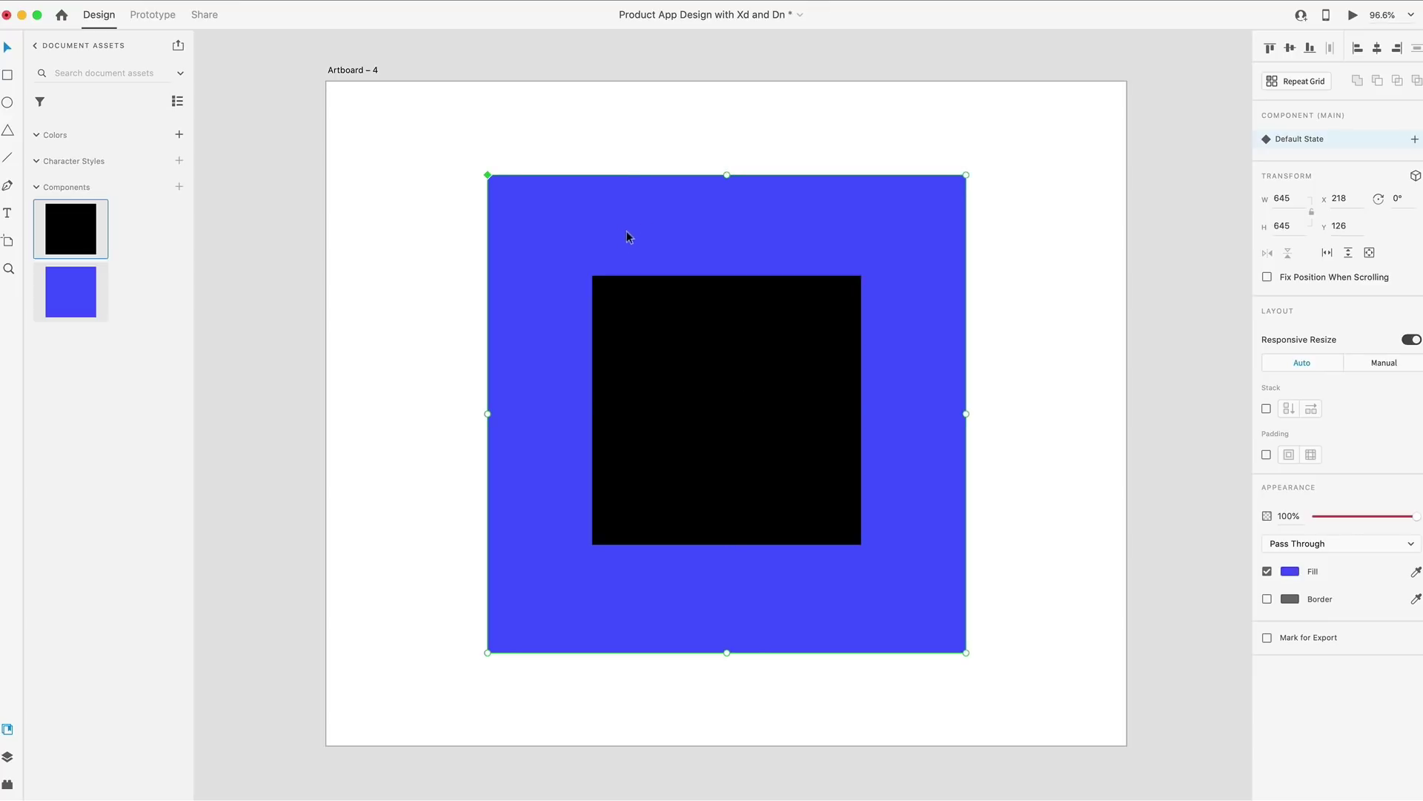
click(734, 410)
key(Delete)
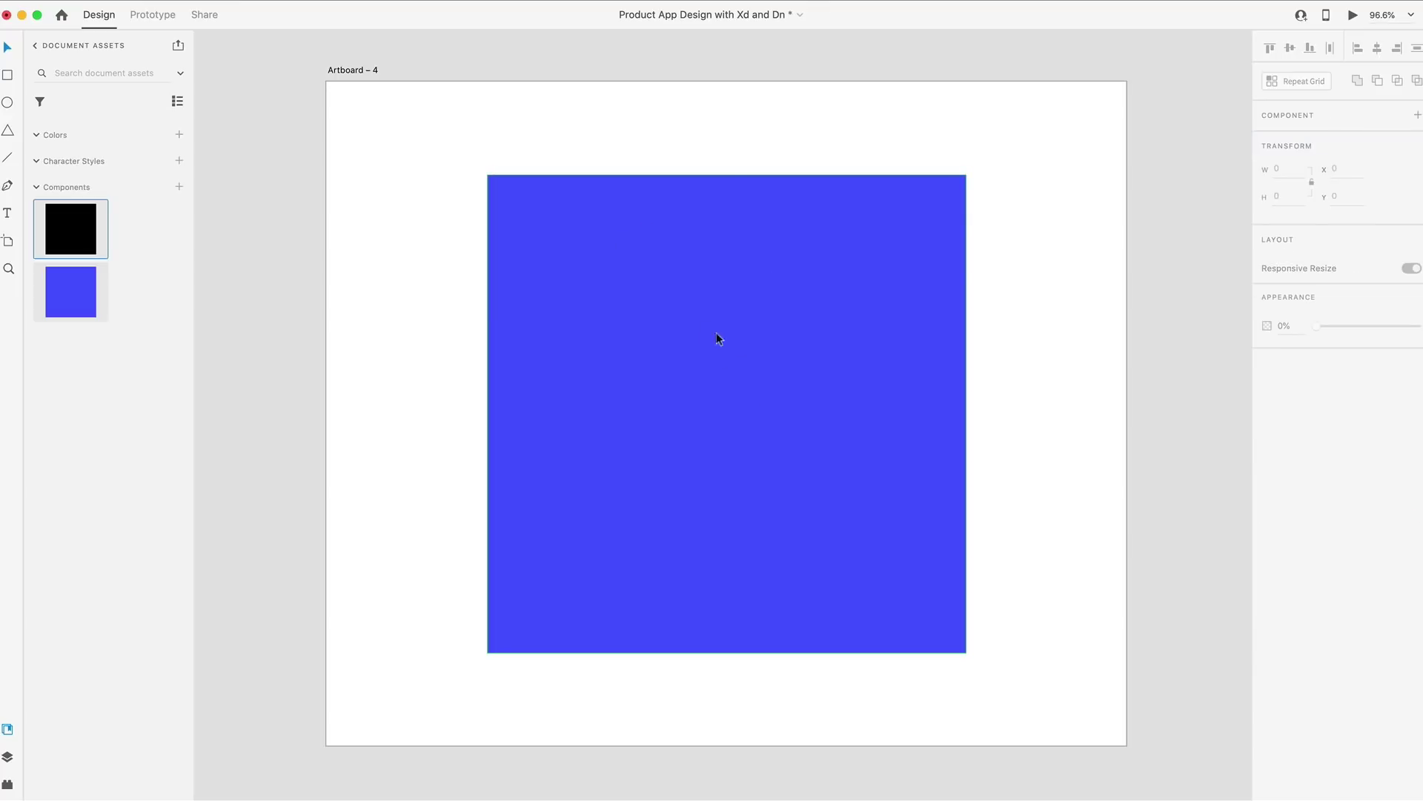
click(702, 333)
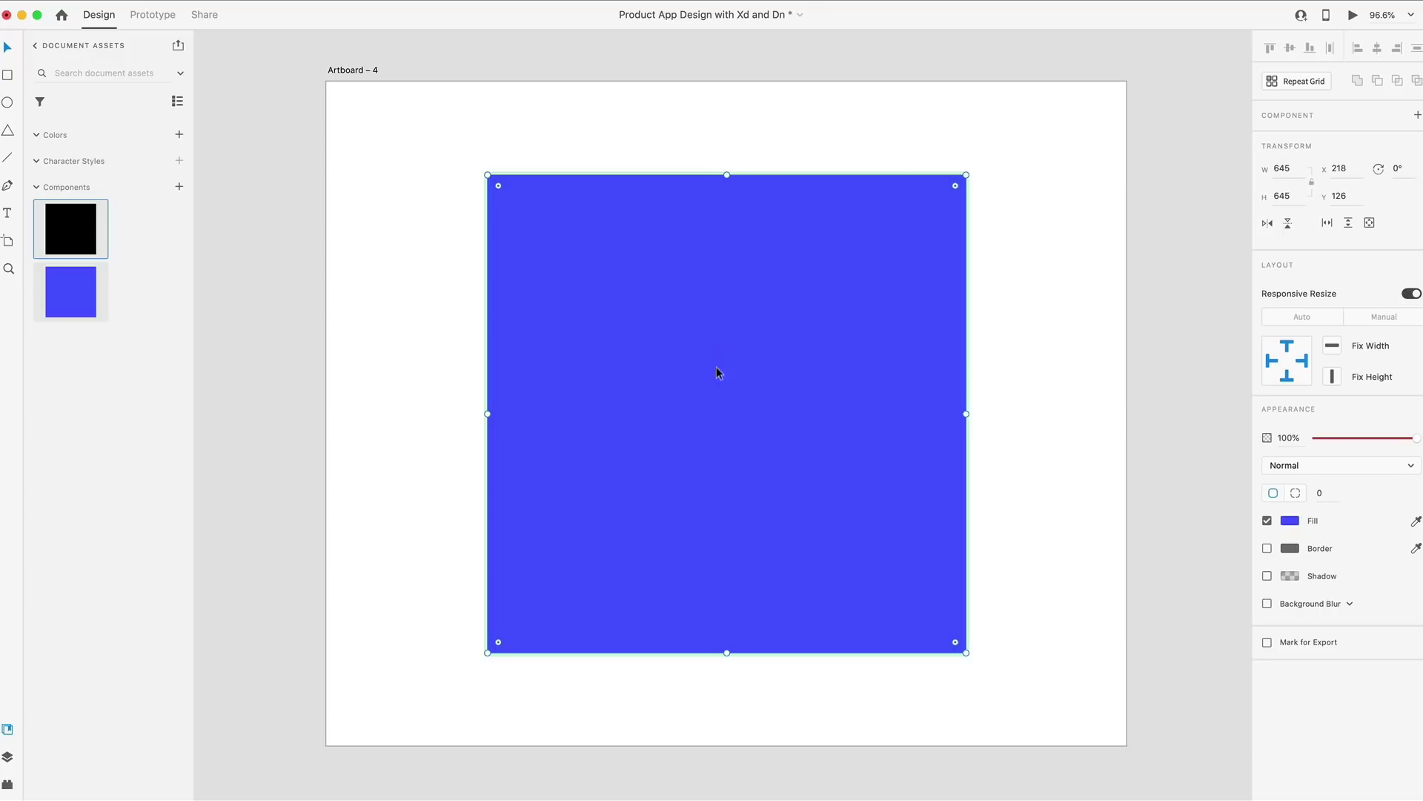
key(super+v)
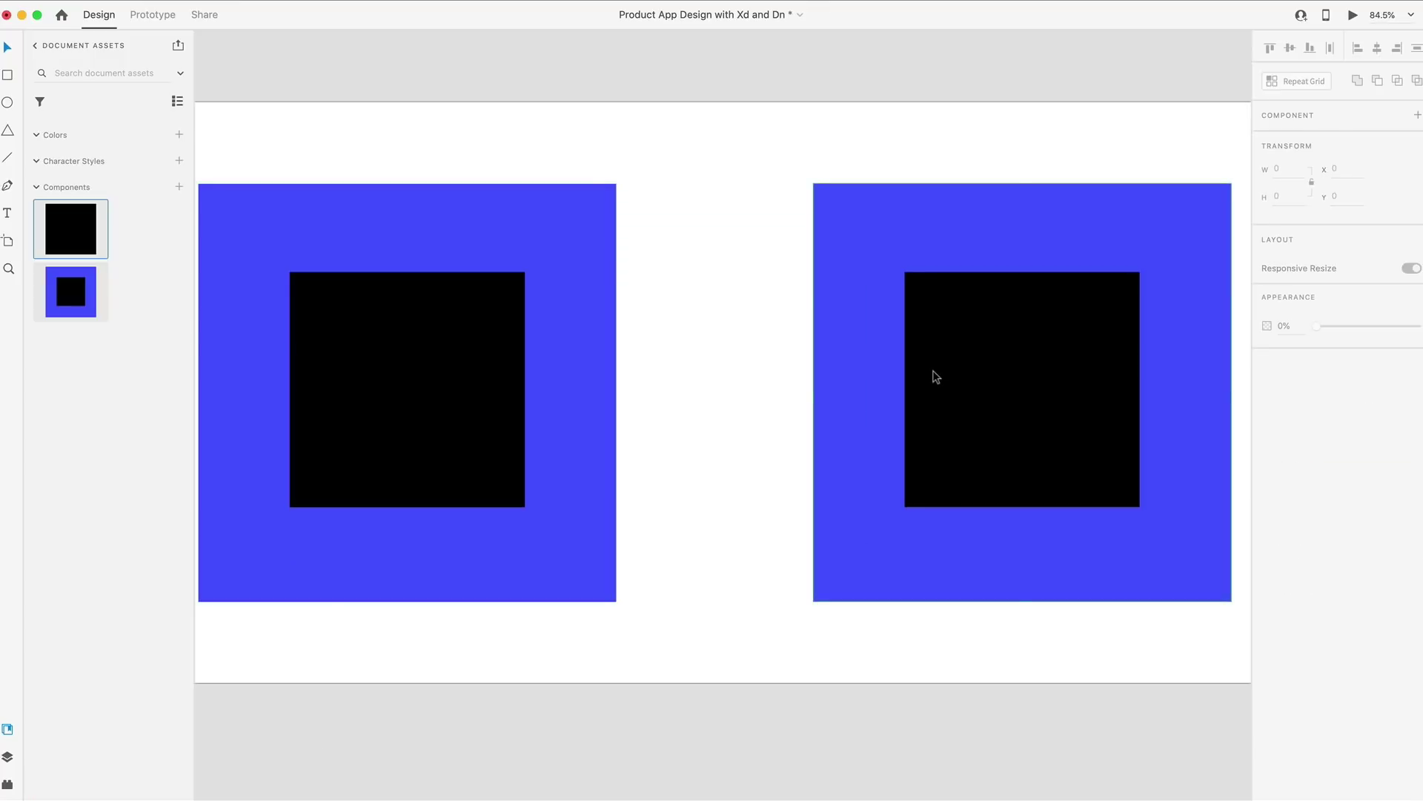
Step: Give the left component's inner square a red fill
click(931, 375)
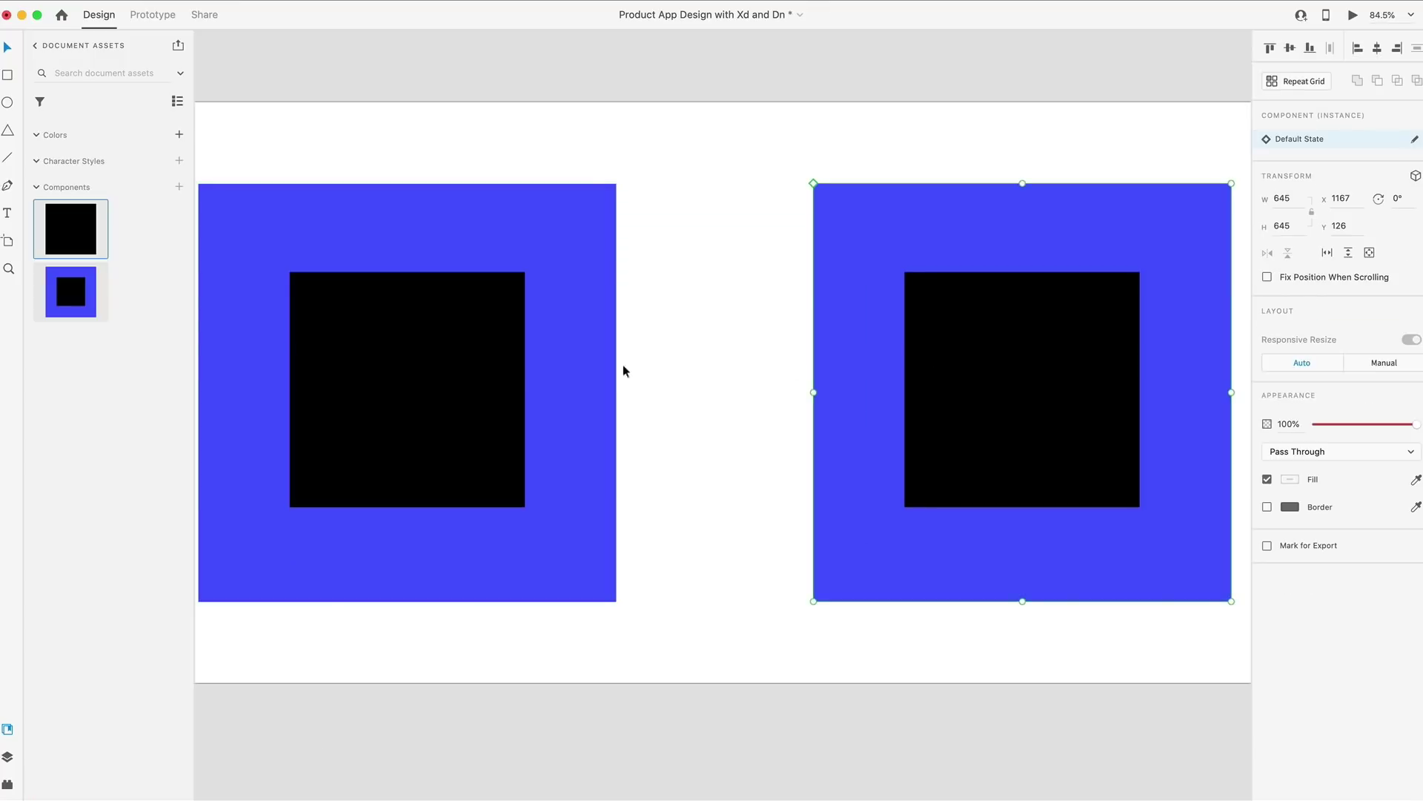
double_click(487, 368)
click(1294, 523)
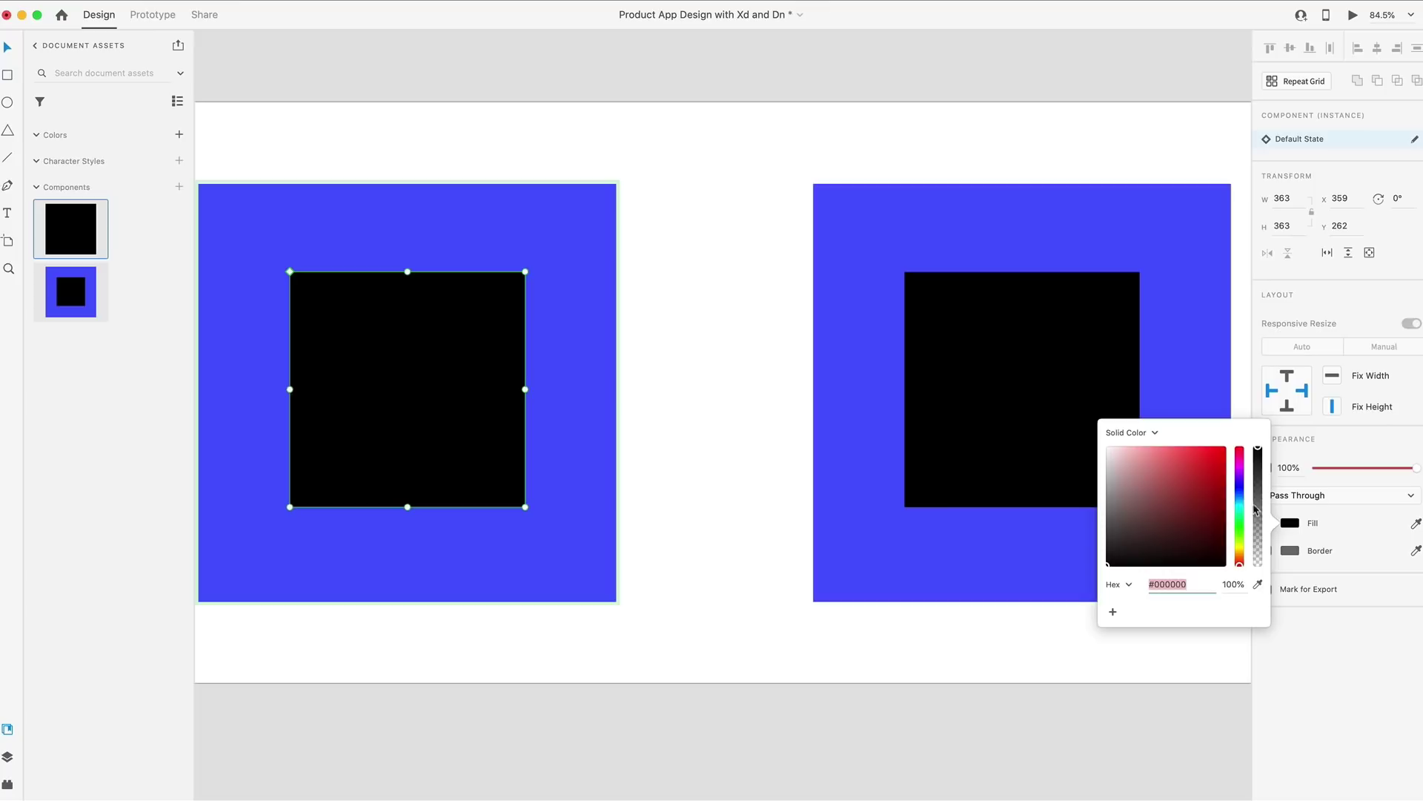
drag(1195, 498, 1186, 454)
Step: Change the inner square's fill to light pink and confirm the right copy updates too
click(894, 230)
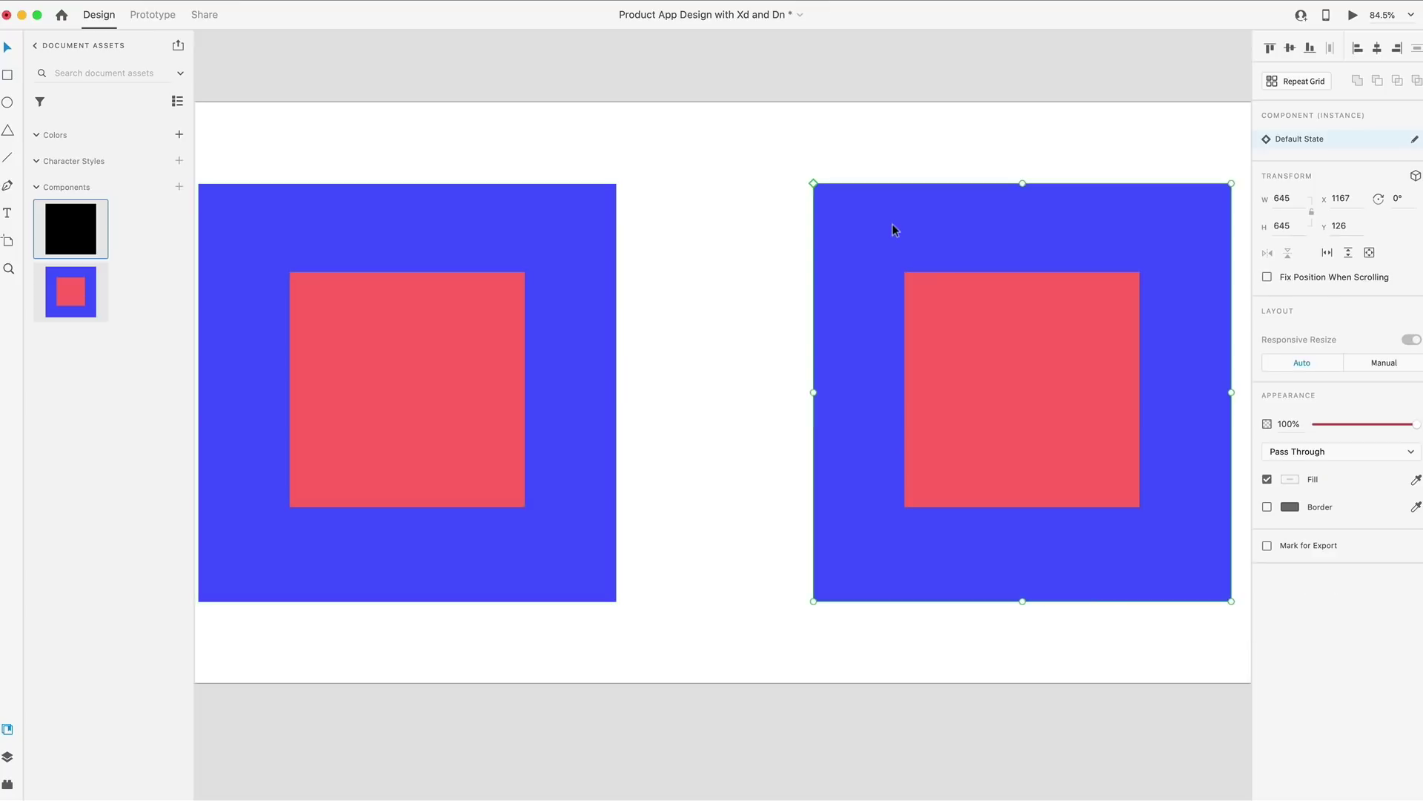
double_click(364, 400)
click(1290, 524)
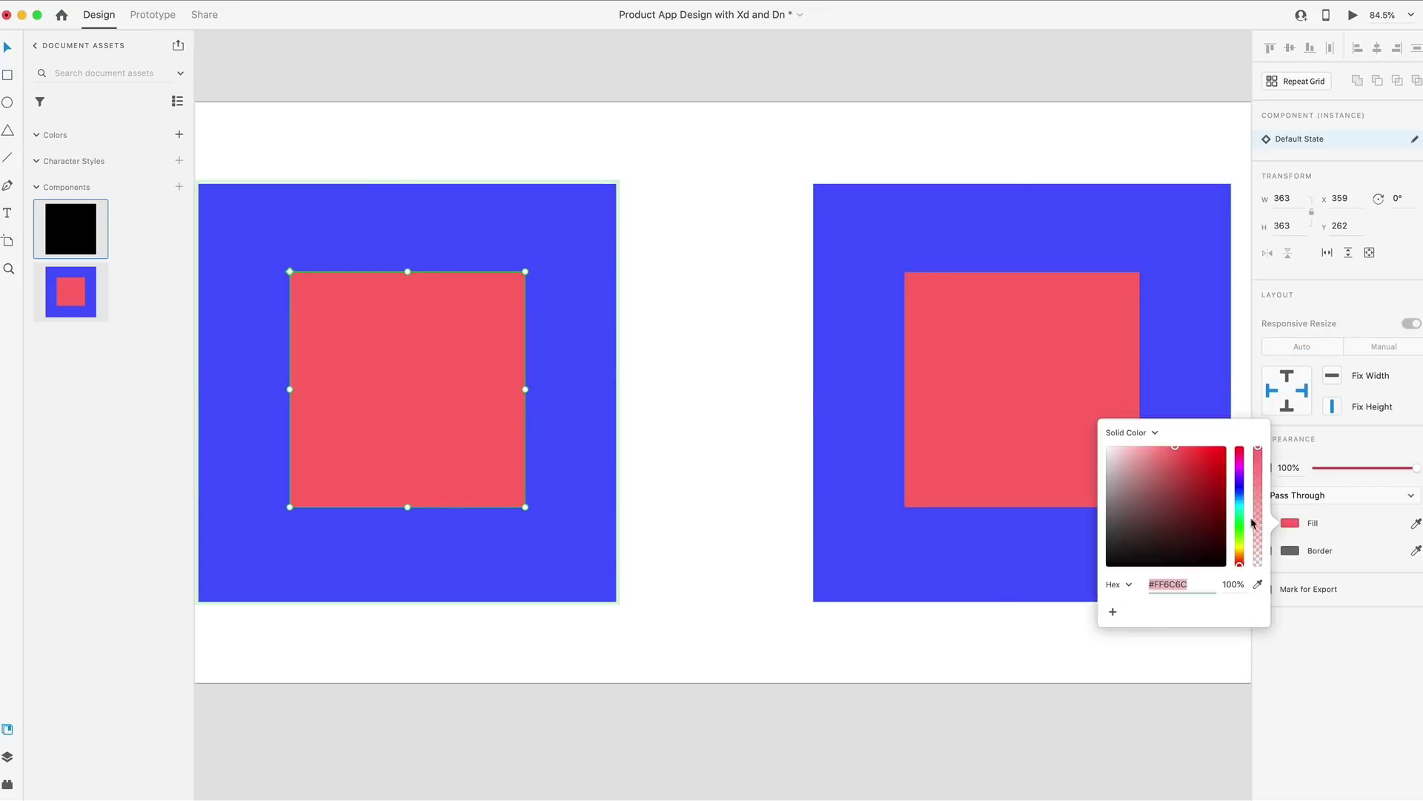
click(1127, 464)
click(1017, 237)
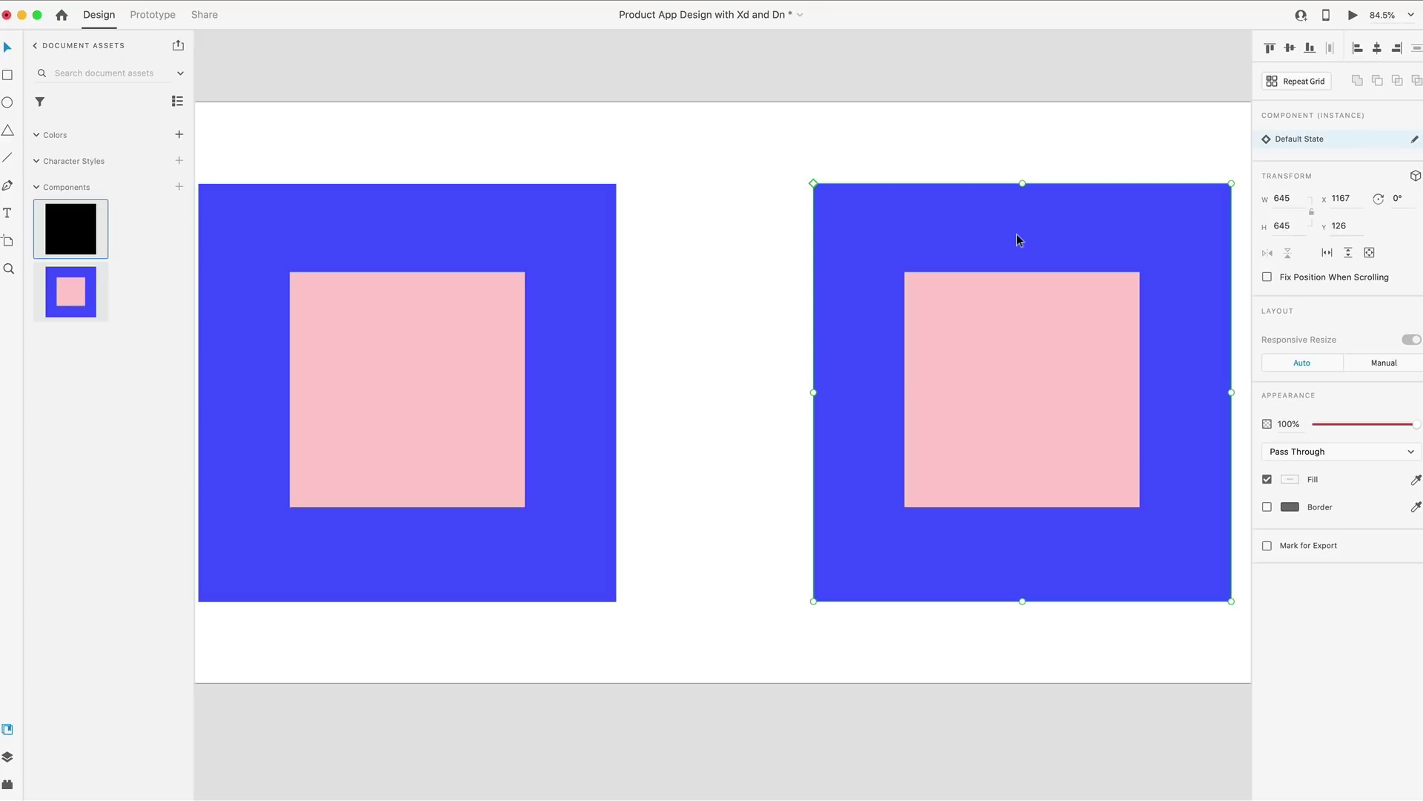
mouse_move(922, 233)
mouse_down()
mouse_move(915, 216)
mouse_move(928, 234)
mouse_up()
click(747, 339)
scroll(748, 338, left, 1)
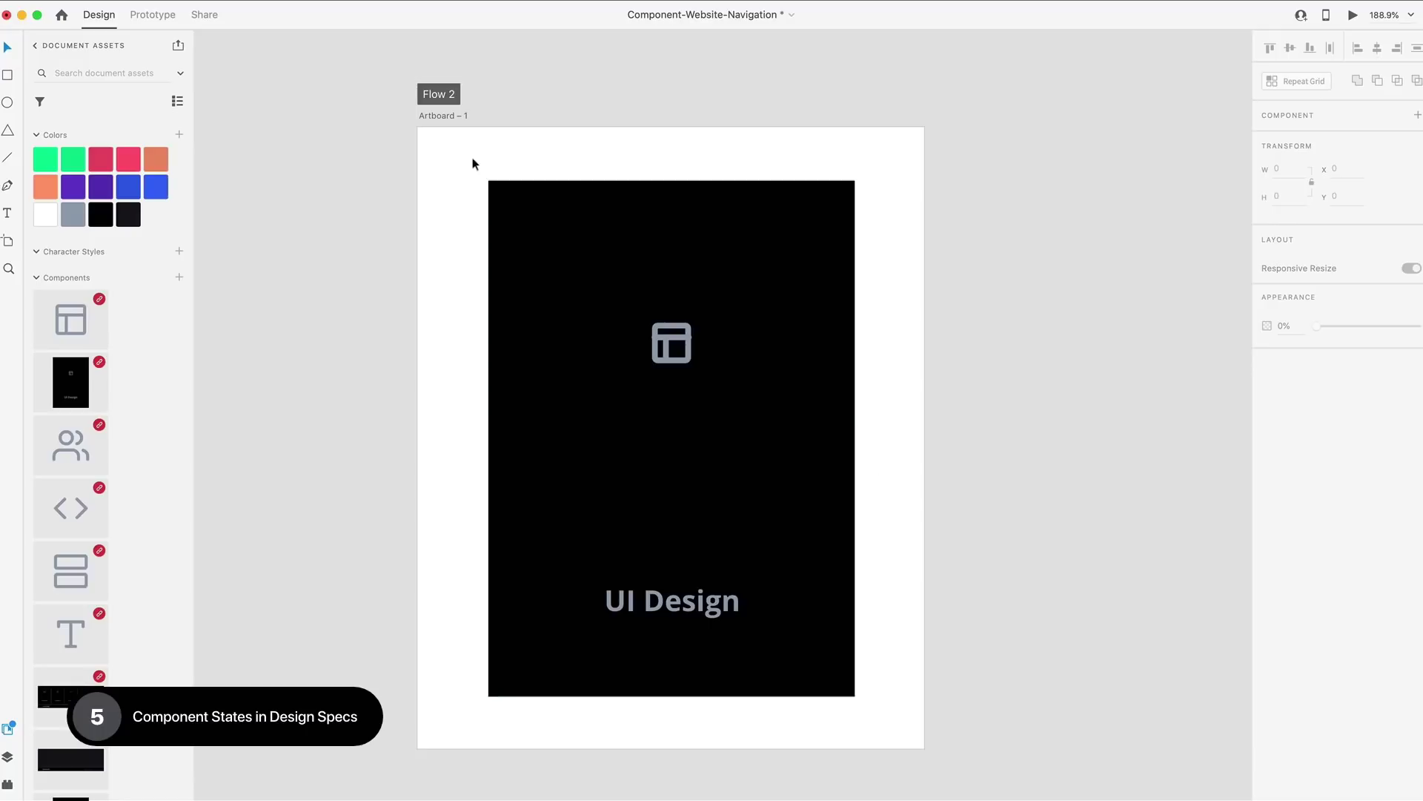
Step: Preview the black card component's Hover State, then return it to Default State
click(449, 117)
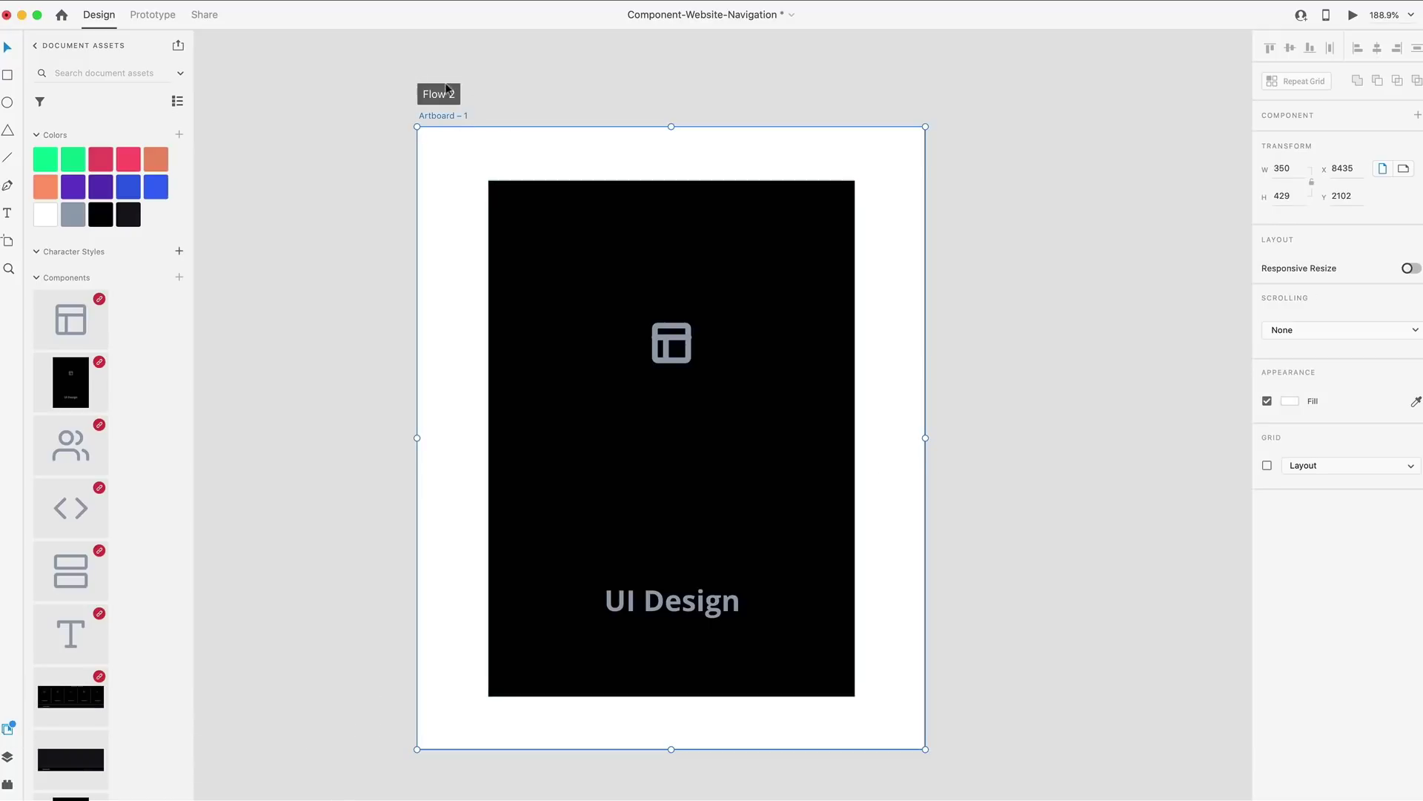
click(664, 290)
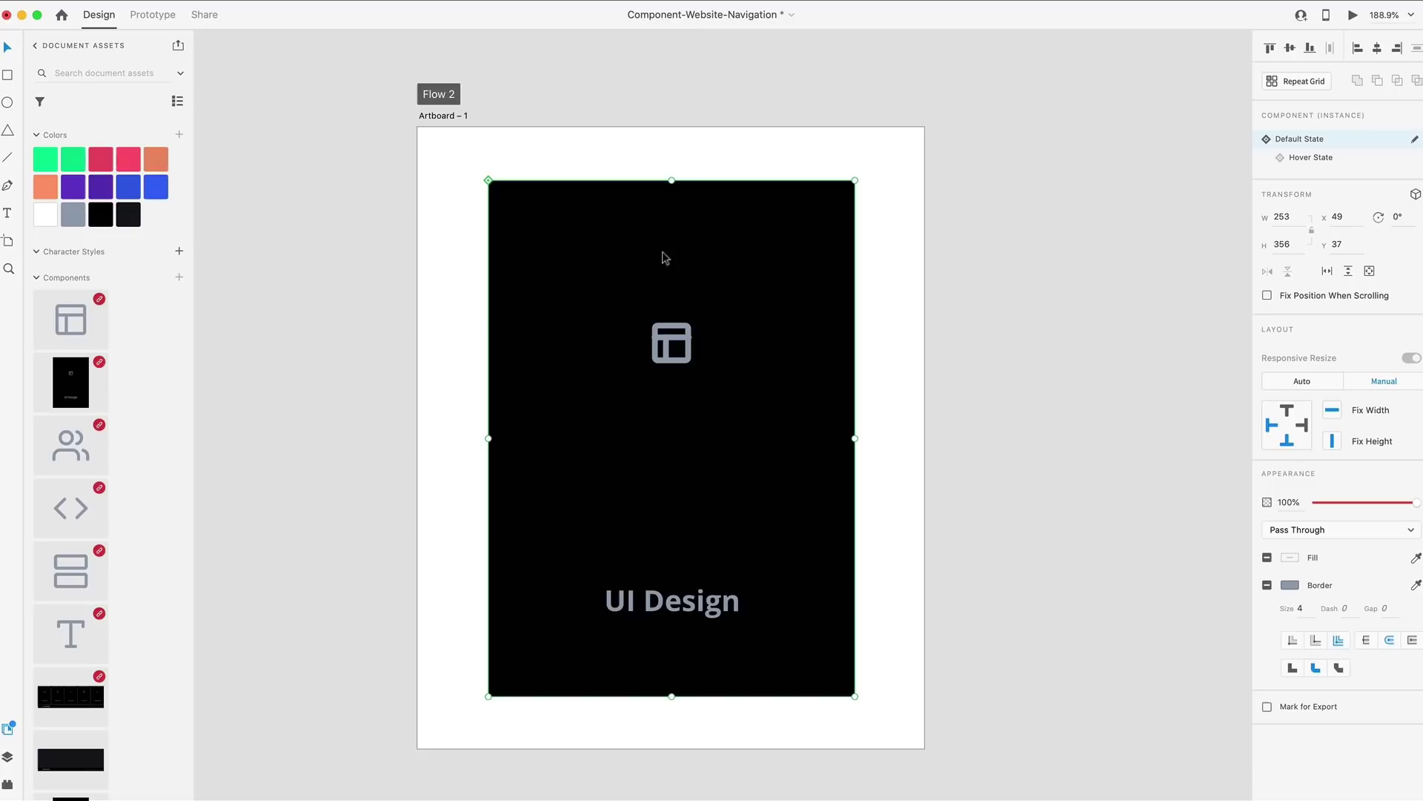
click(1320, 160)
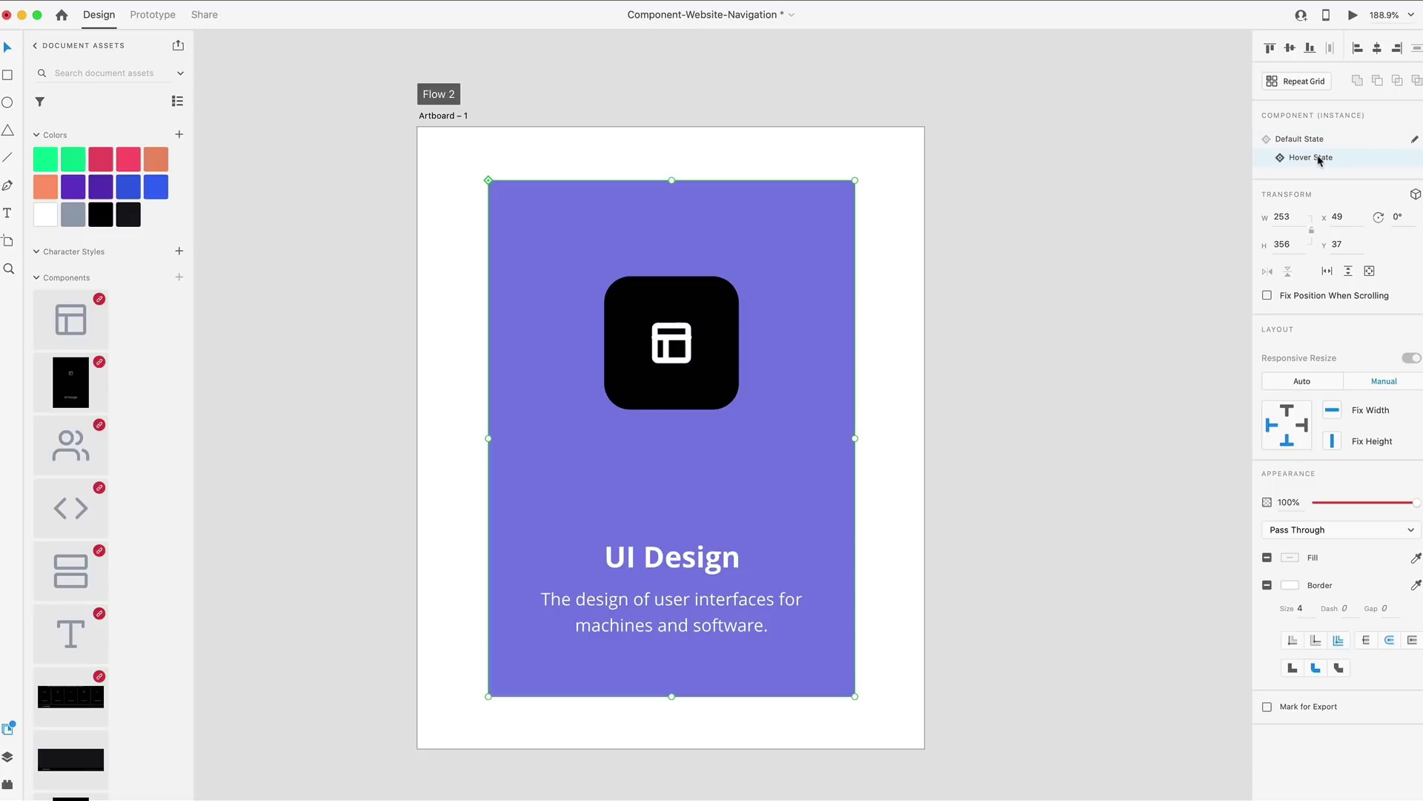
click(1319, 140)
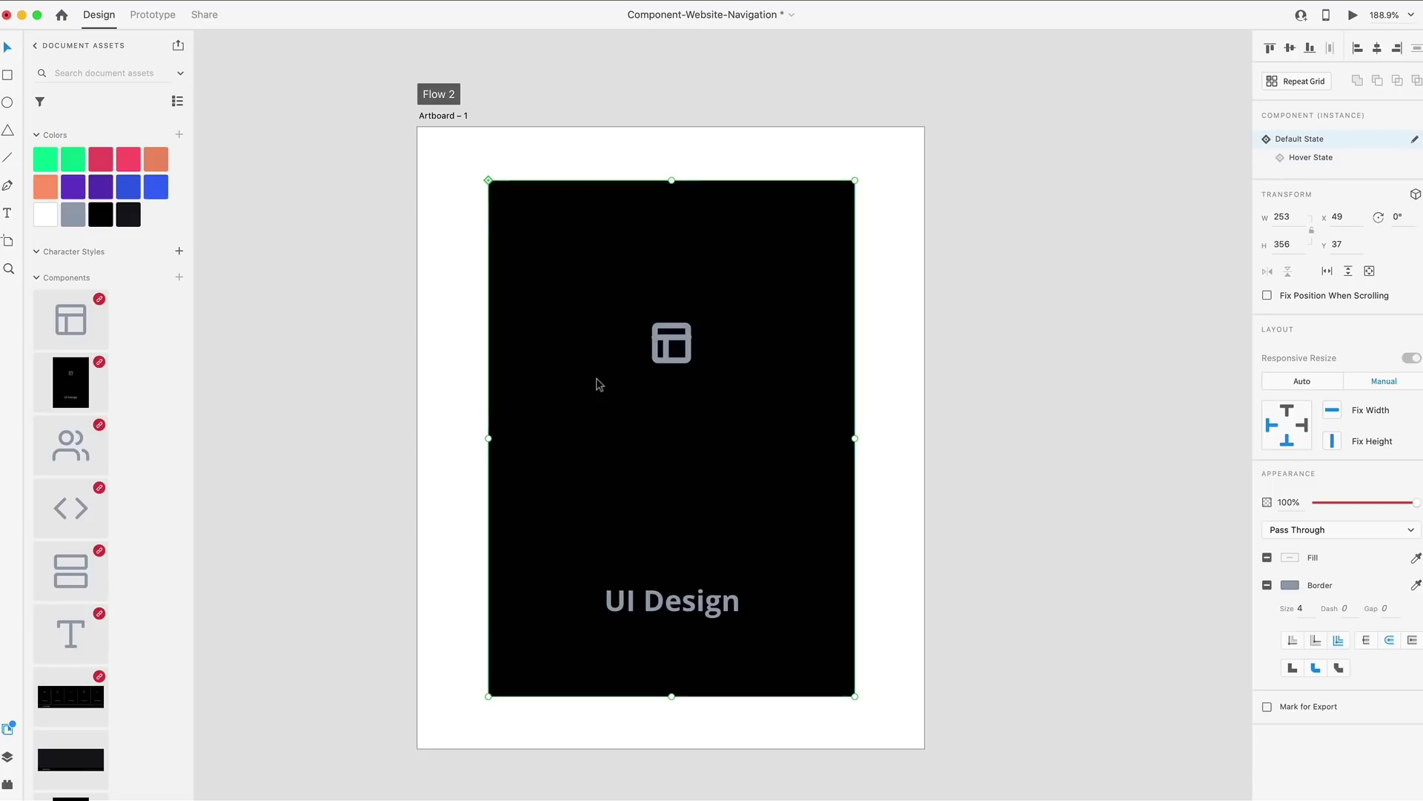
Step: Share the design with the Development view setting and open the link in the browser
key(super+3)
click(1336, 120)
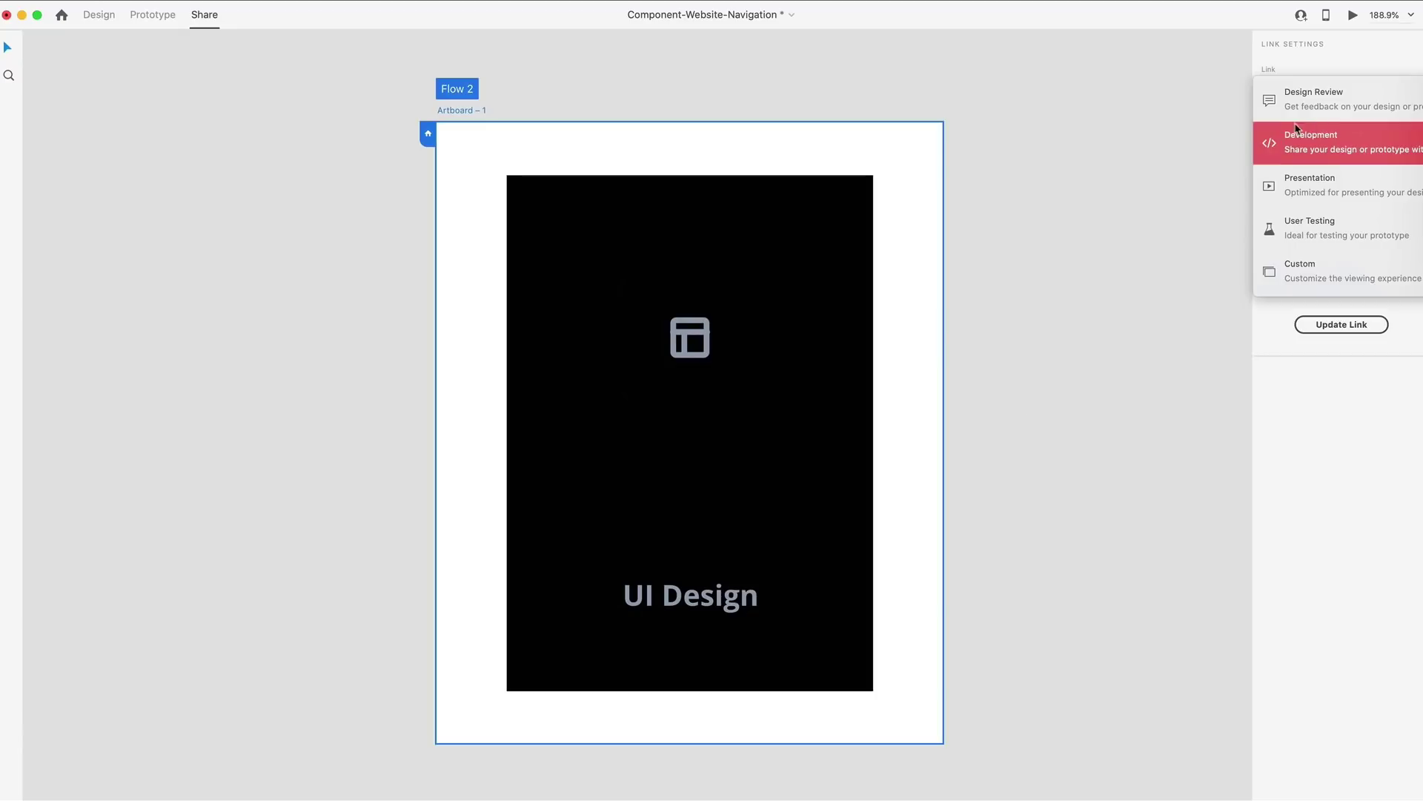
click(1311, 151)
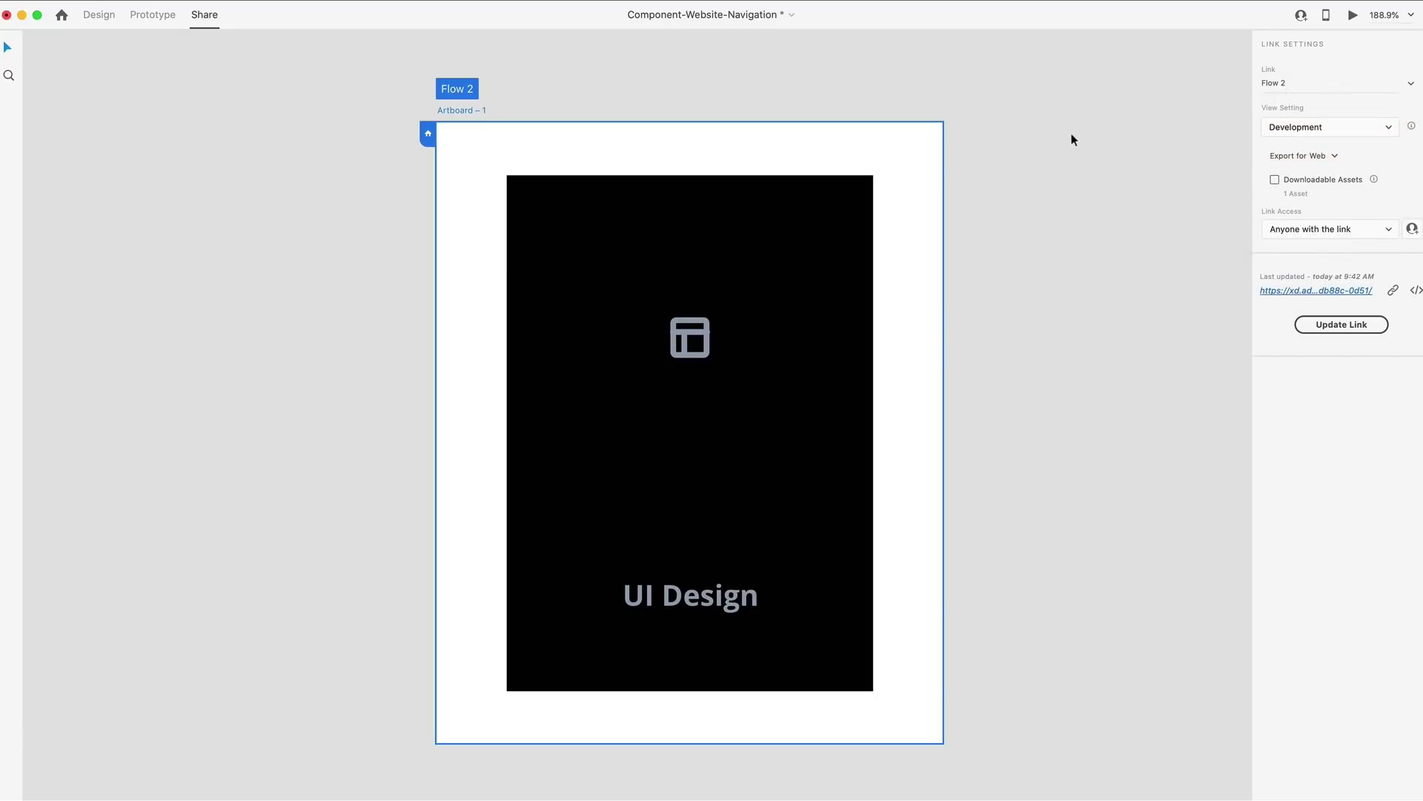
click(1335, 291)
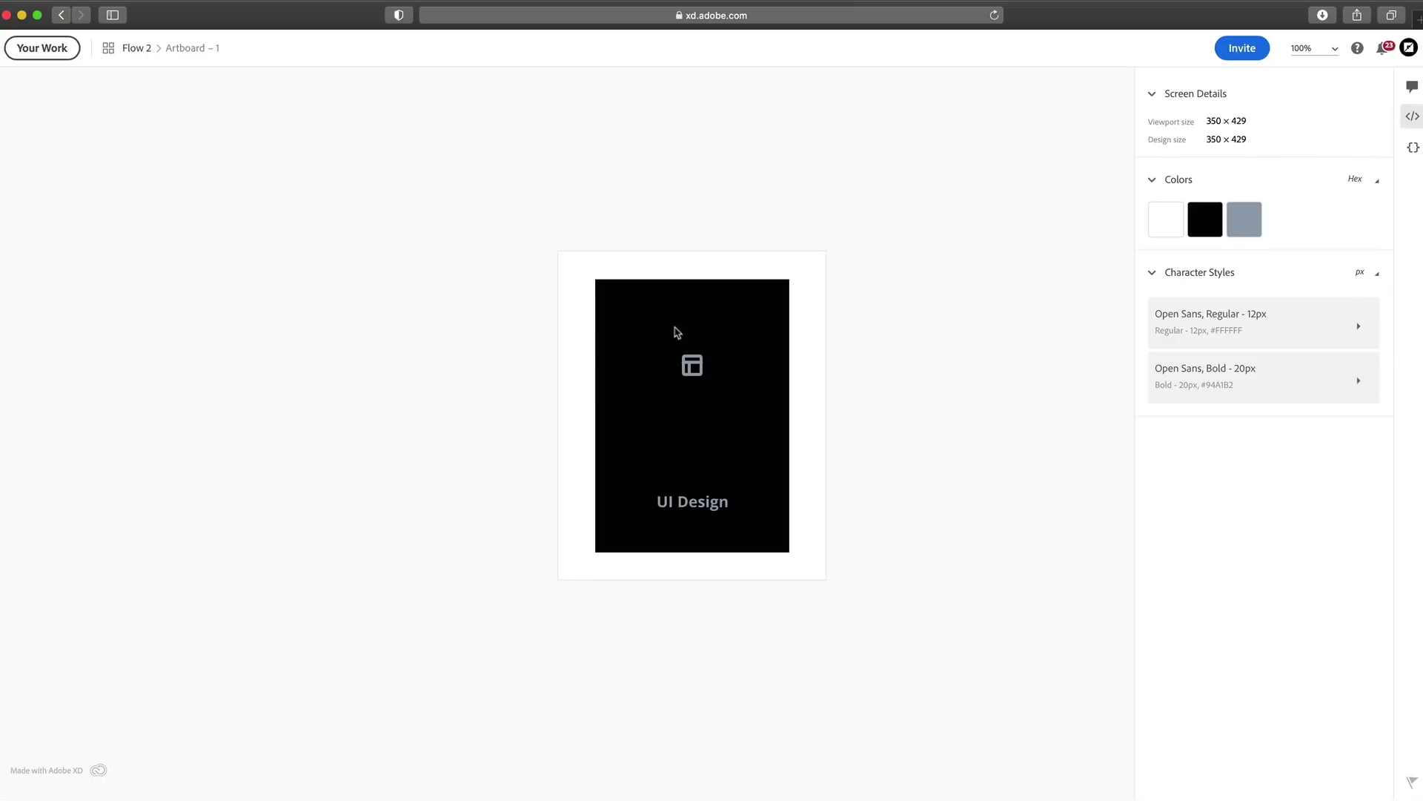
Step: Select the card in the spec view and compare its Hover State and Default State specs
click(644, 327)
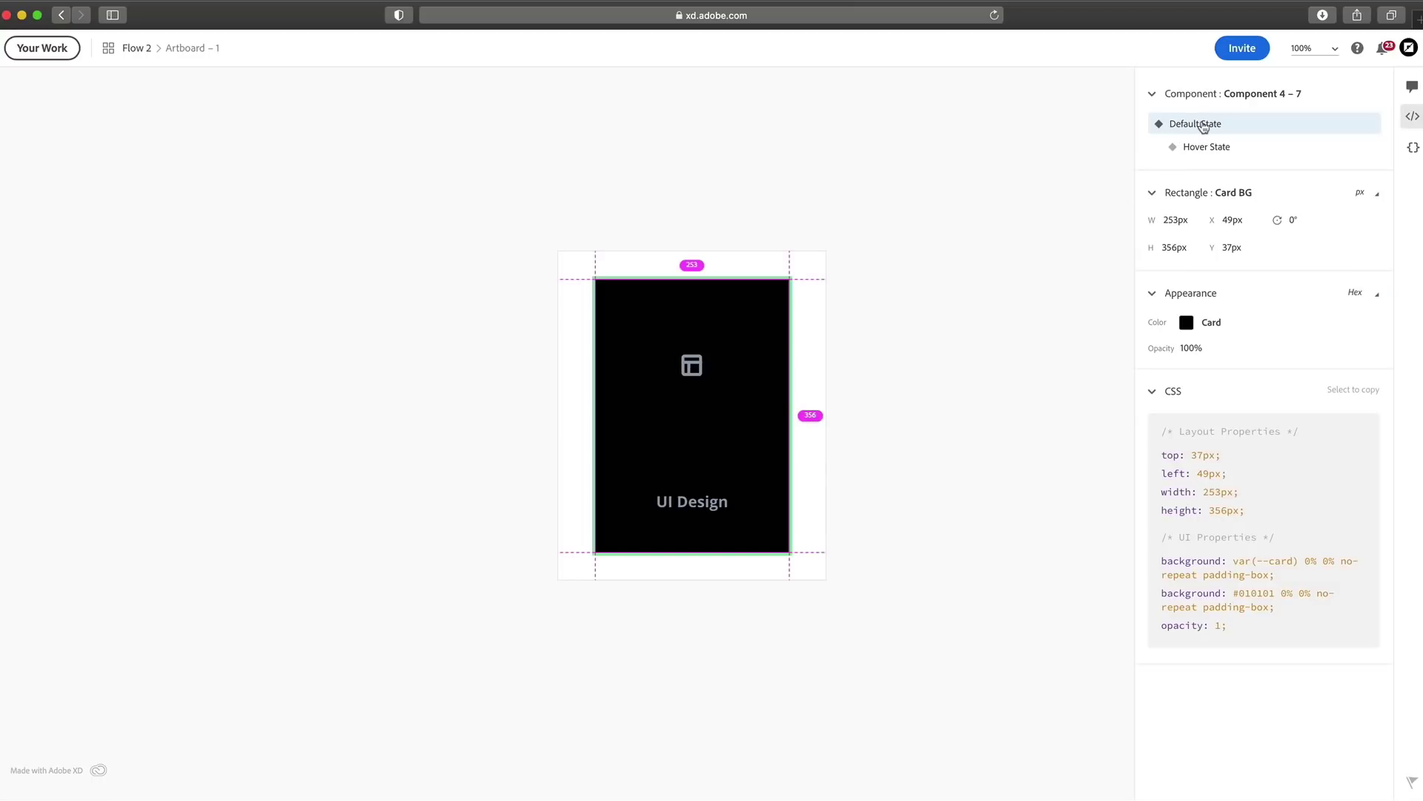
click(1197, 145)
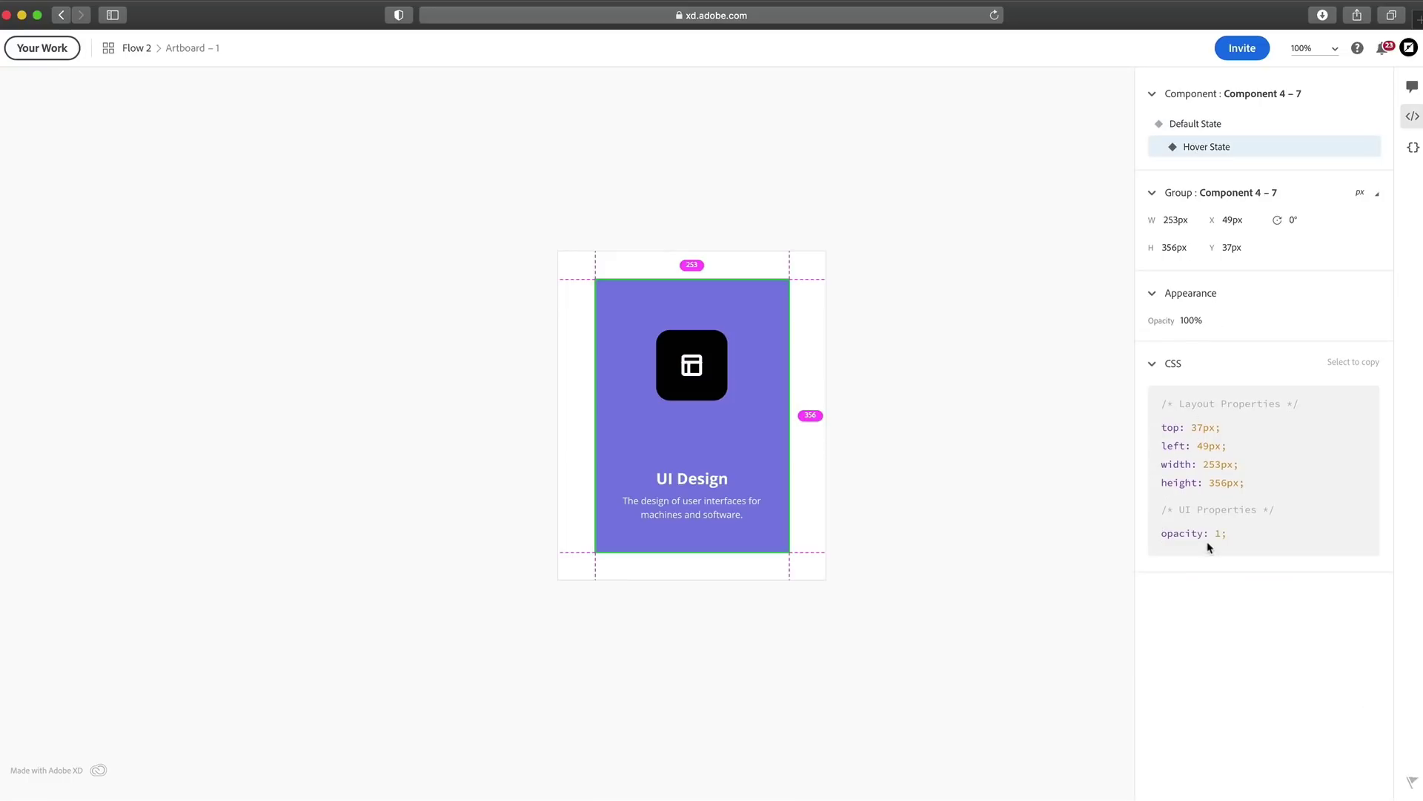
click(1197, 124)
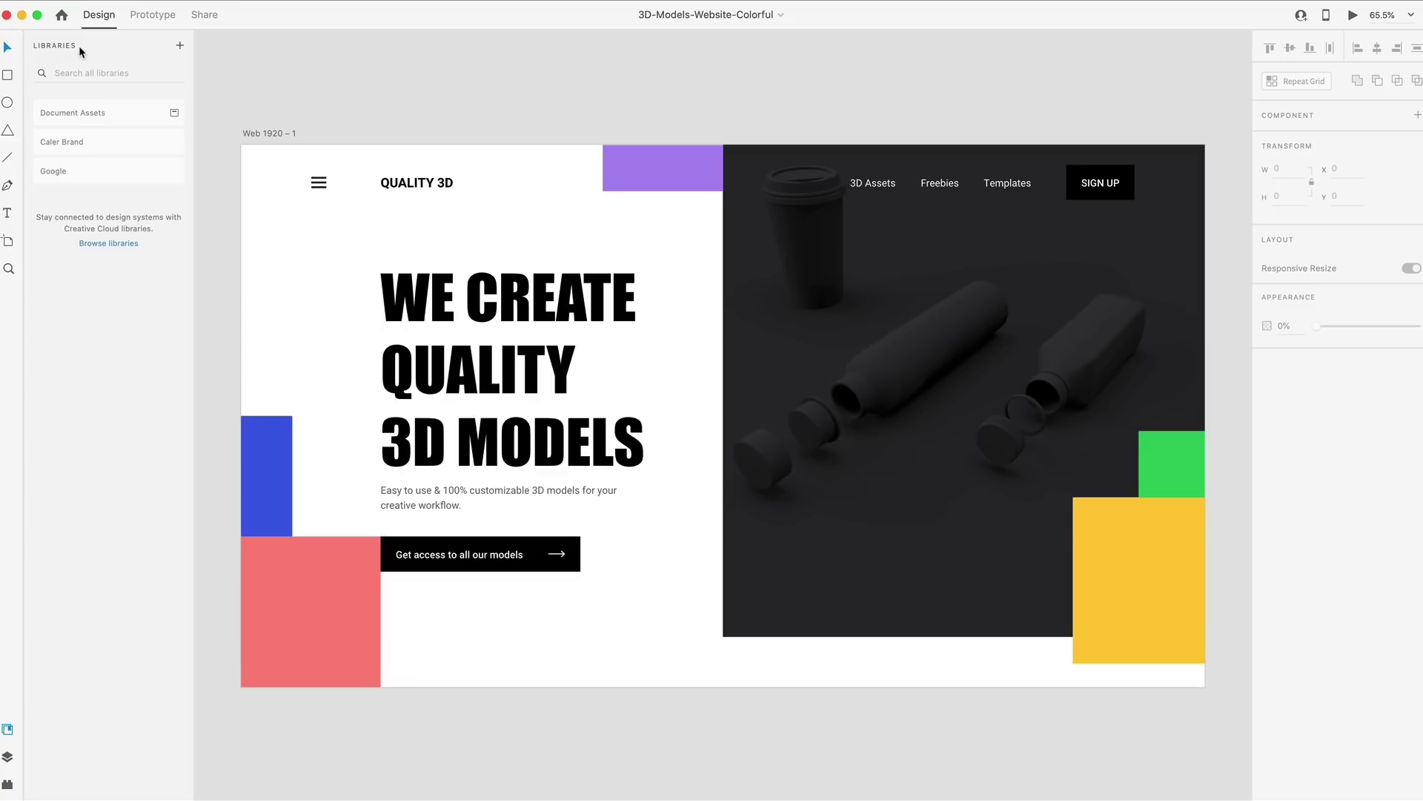
Step: Look through Document Assets, then go back and open the Google library
click(152, 112)
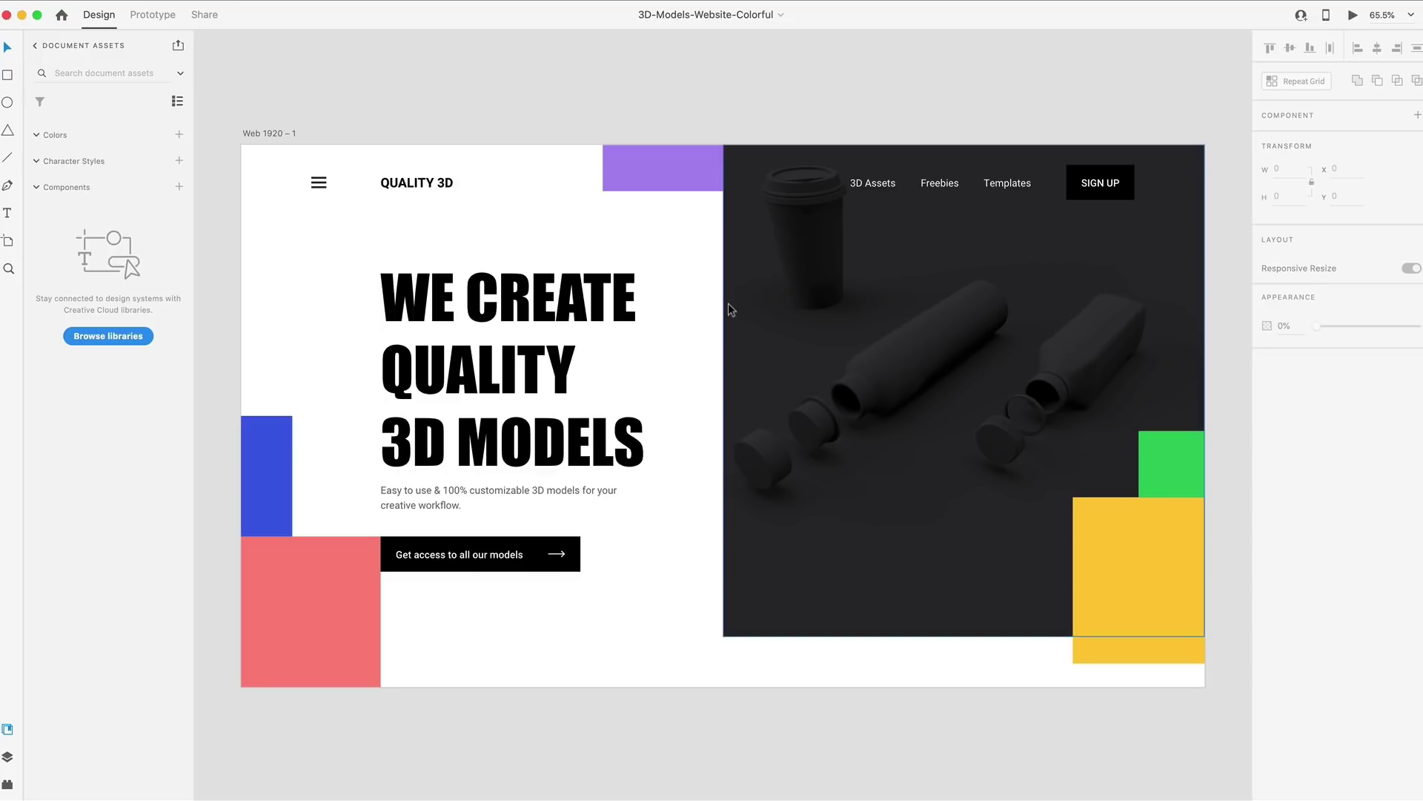
click(35, 46)
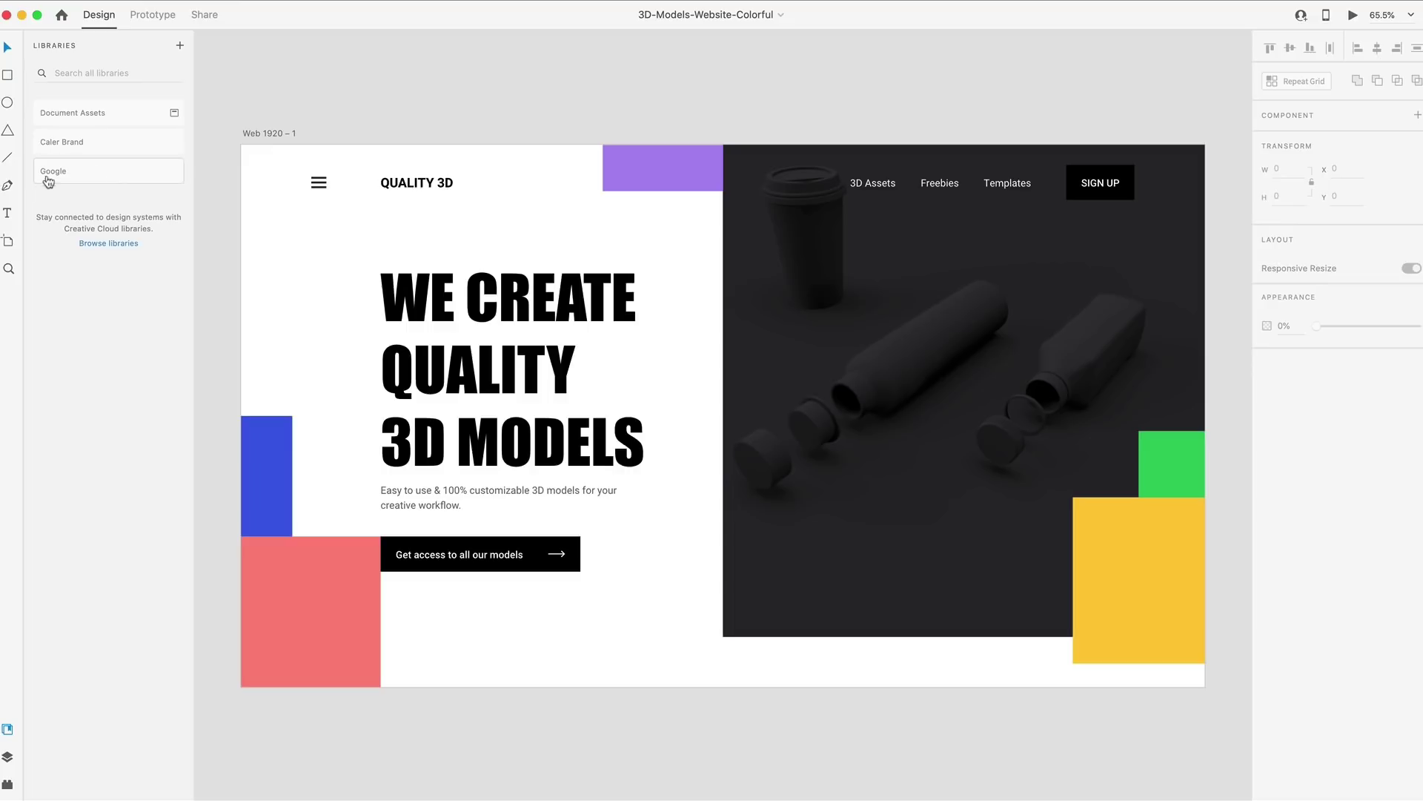
click(91, 176)
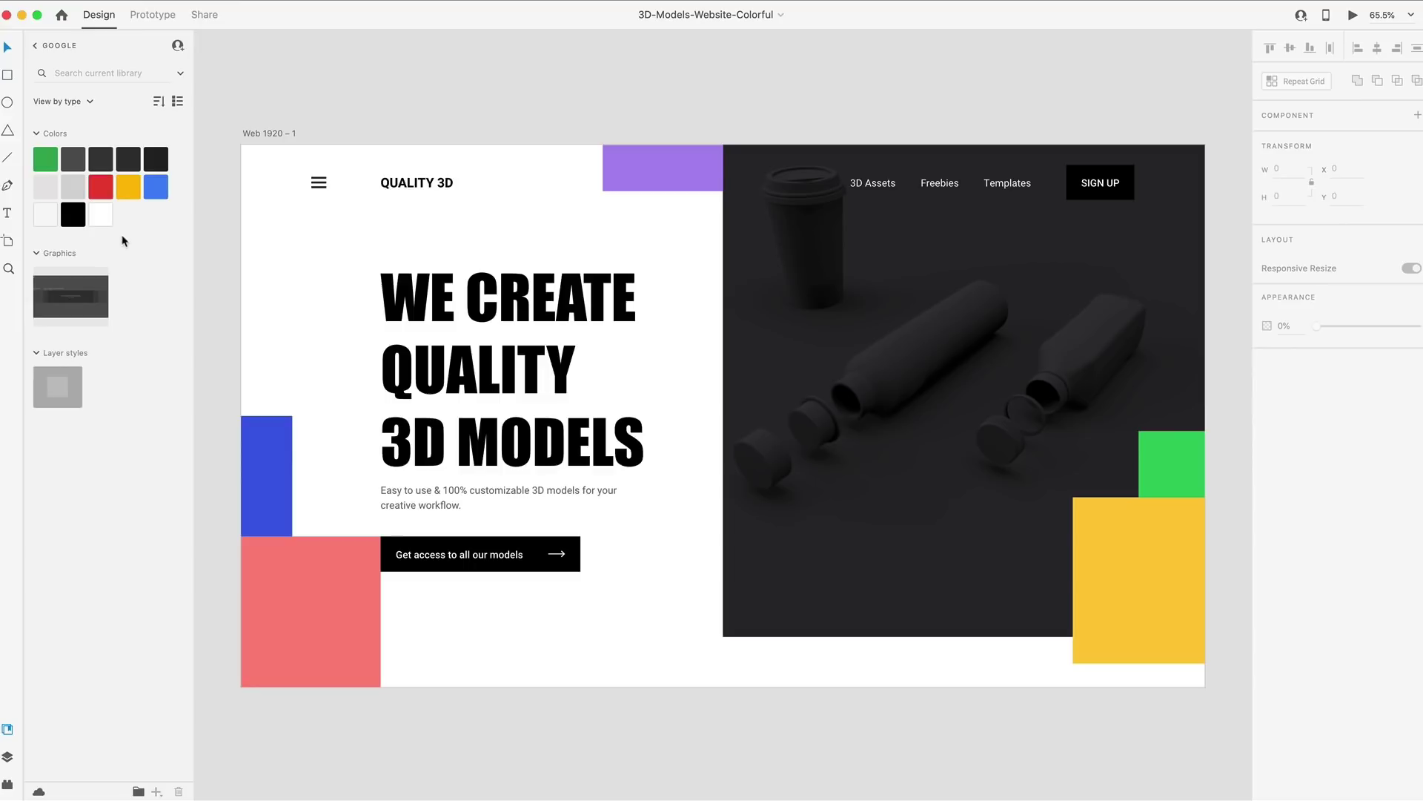
Step: Select the blue rectangle and add its fill colour to the Google library via +, then deselect
click(269, 445)
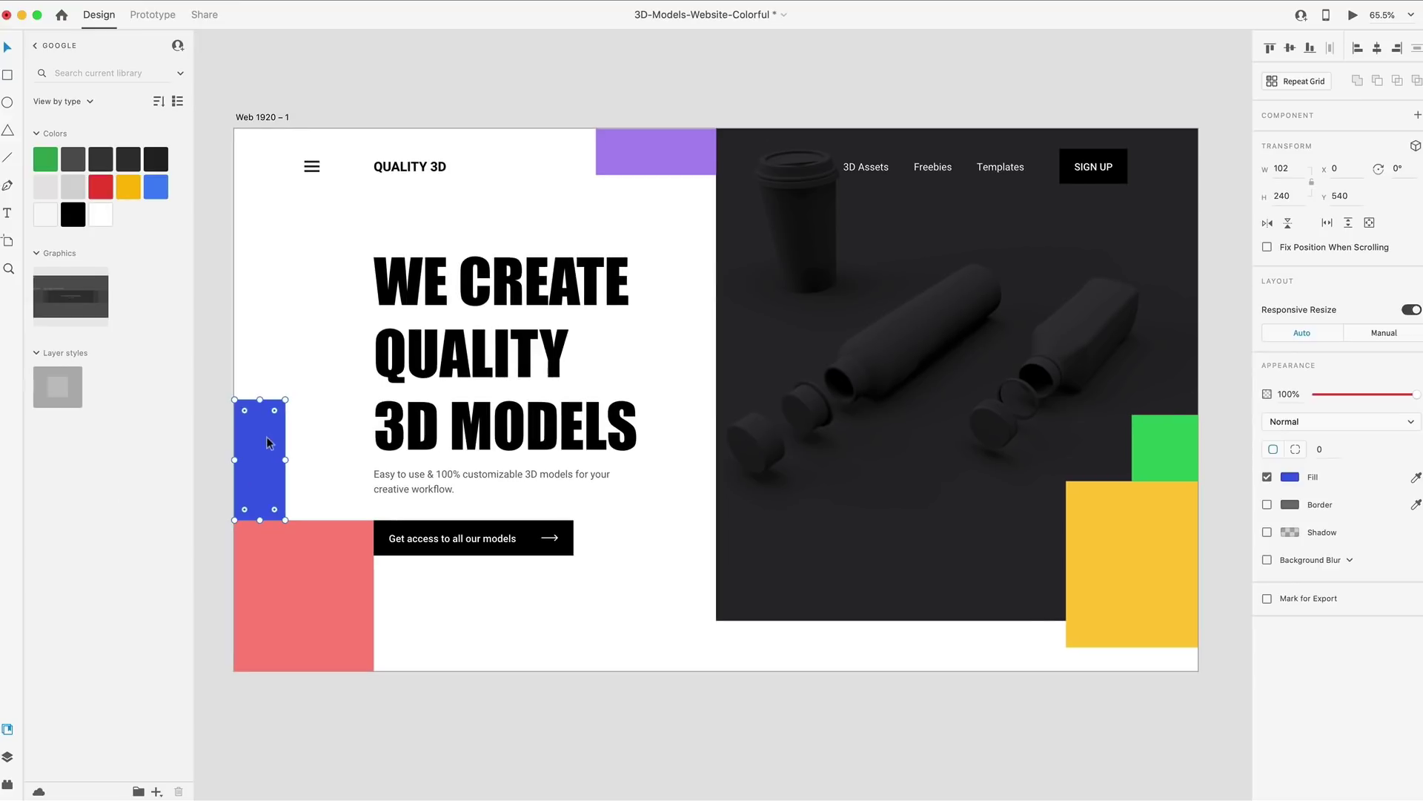
click(157, 792)
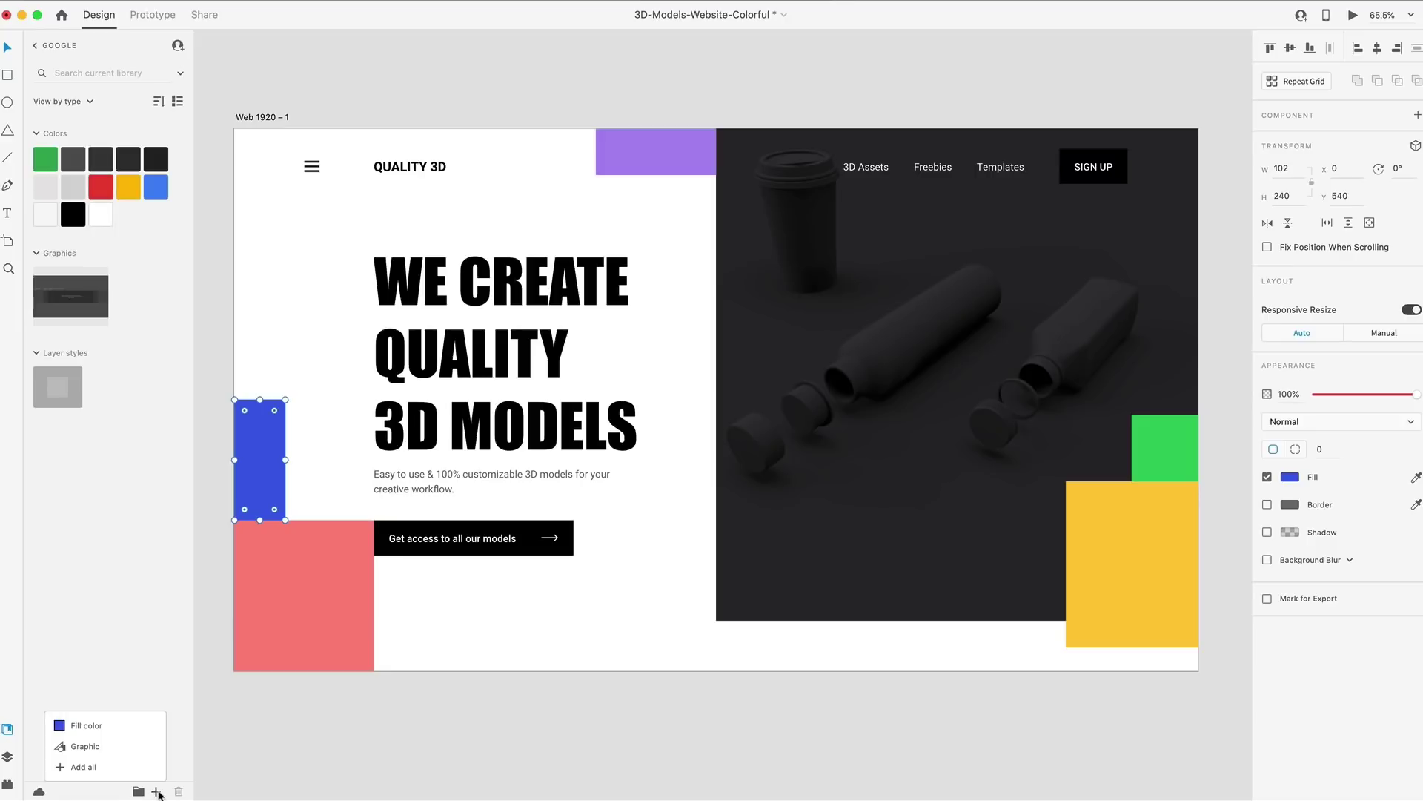
click(98, 728)
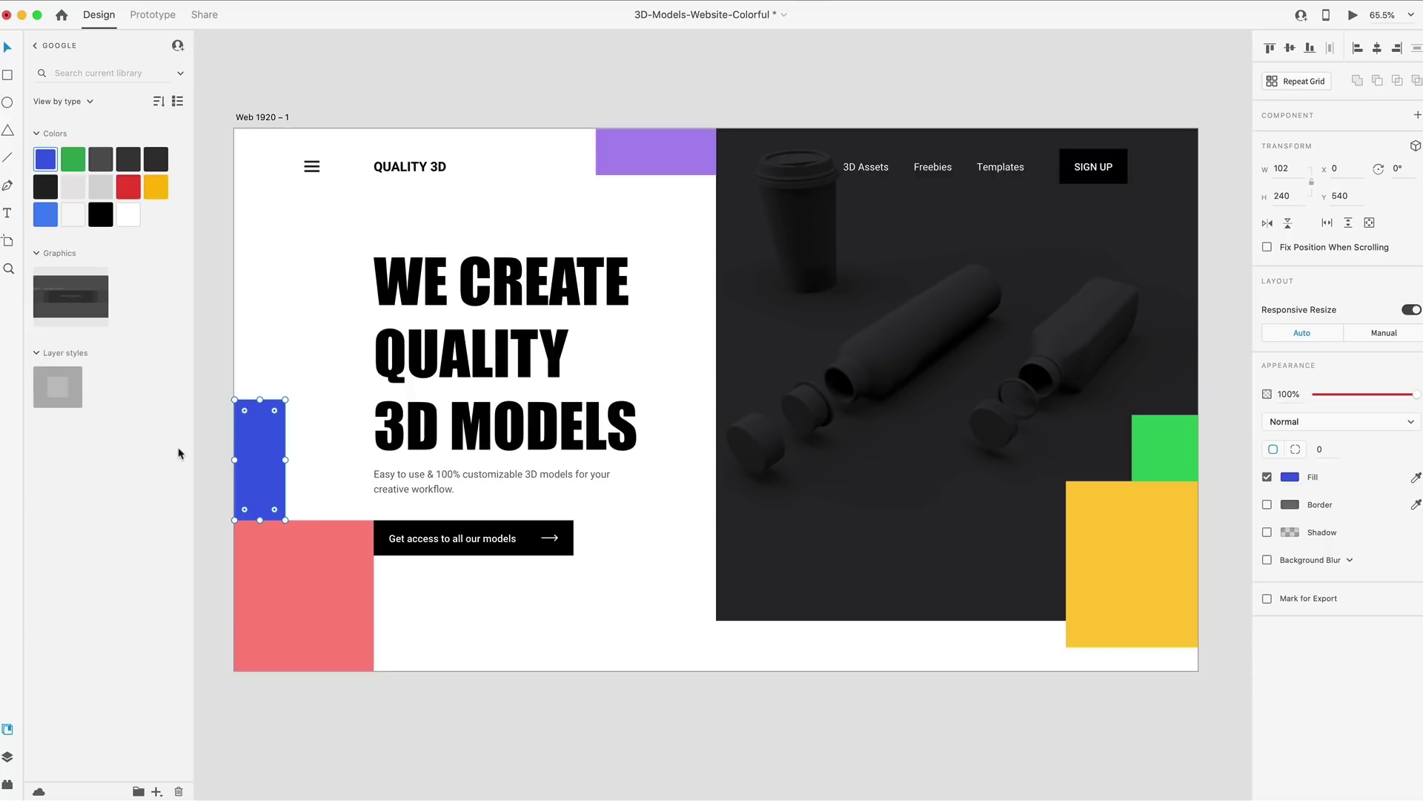
click(519, 97)
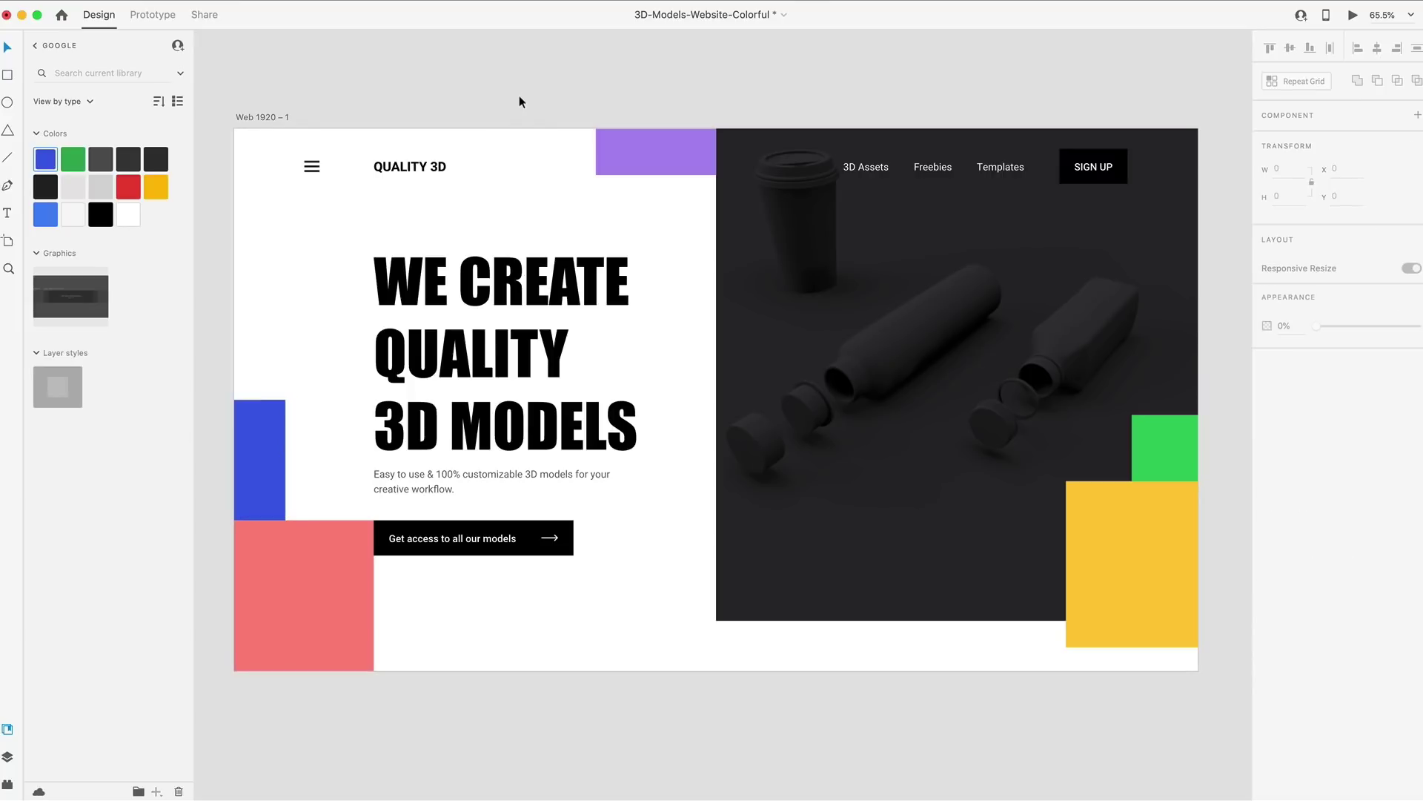